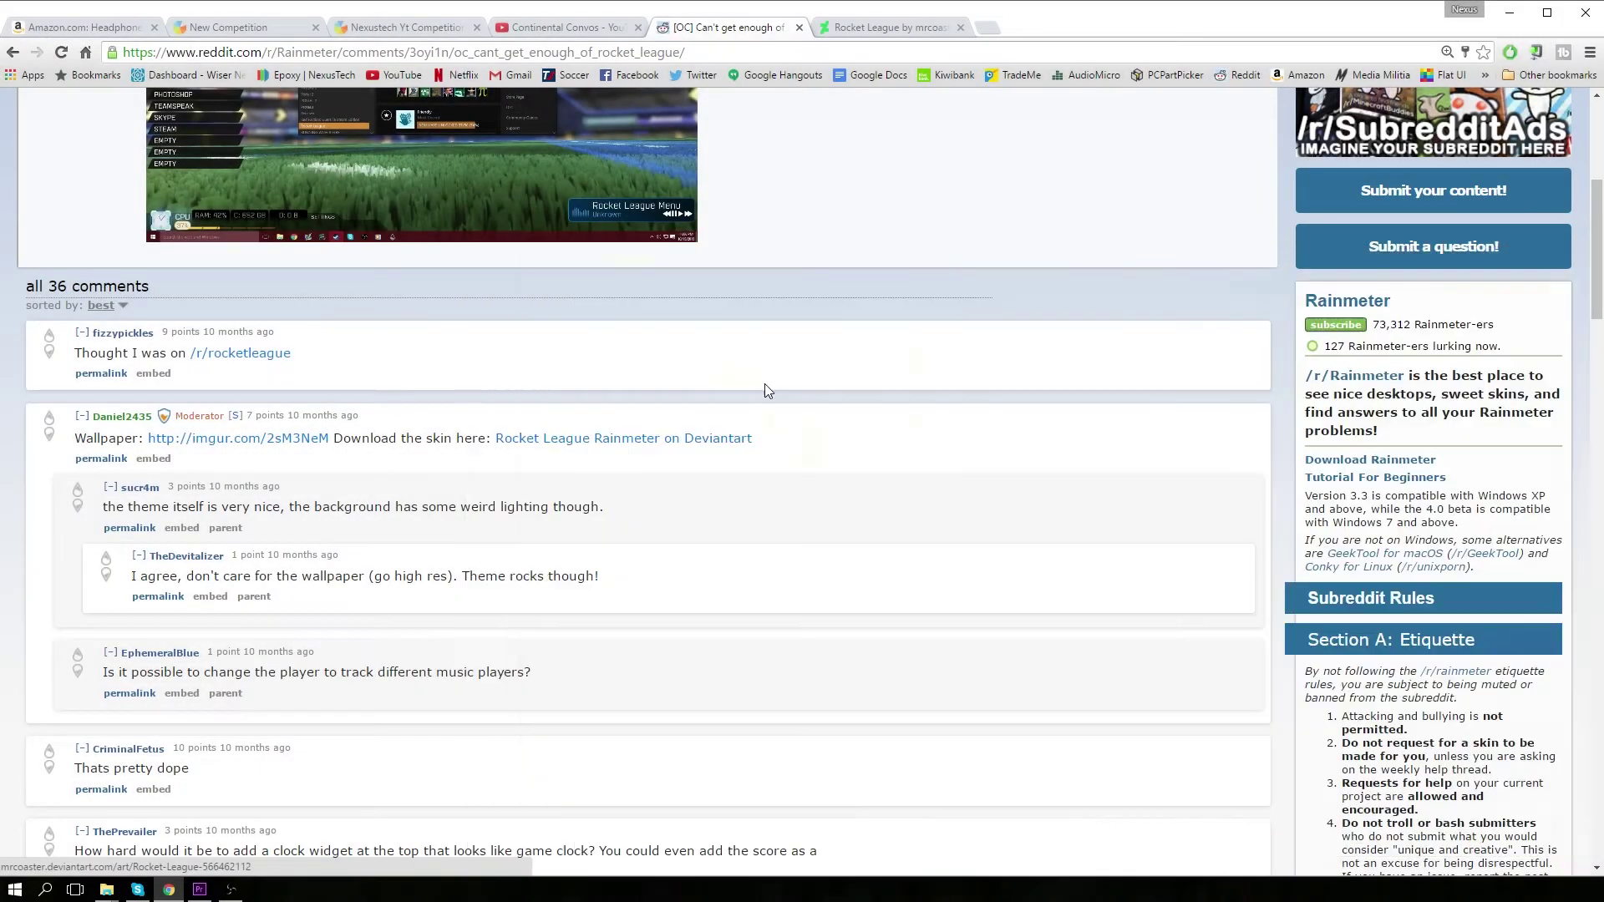
Step: Download the Rocket League skin package from its DeviantArt page
{"action": "left_click", "coordinate": [898, 30]}
{"action": "scroll", "coordinate": [580, 532], "scroll_direction": "up", "scroll_amount": 1}
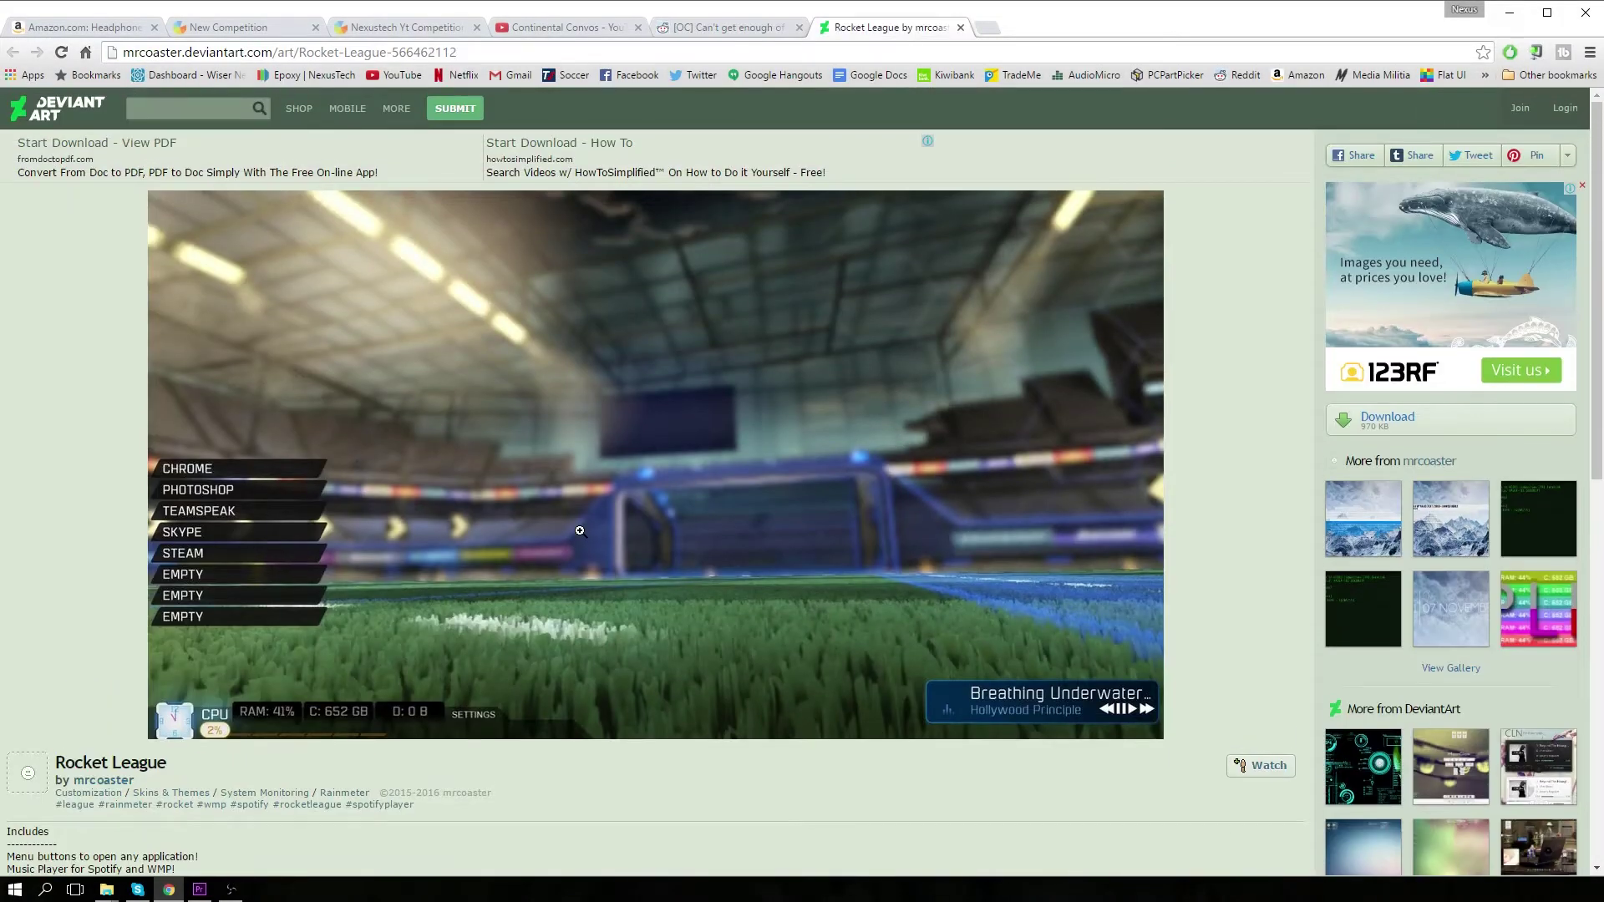
{"action": "scroll", "coordinate": [727, 559], "scroll_direction": "down", "scroll_amount": 4}
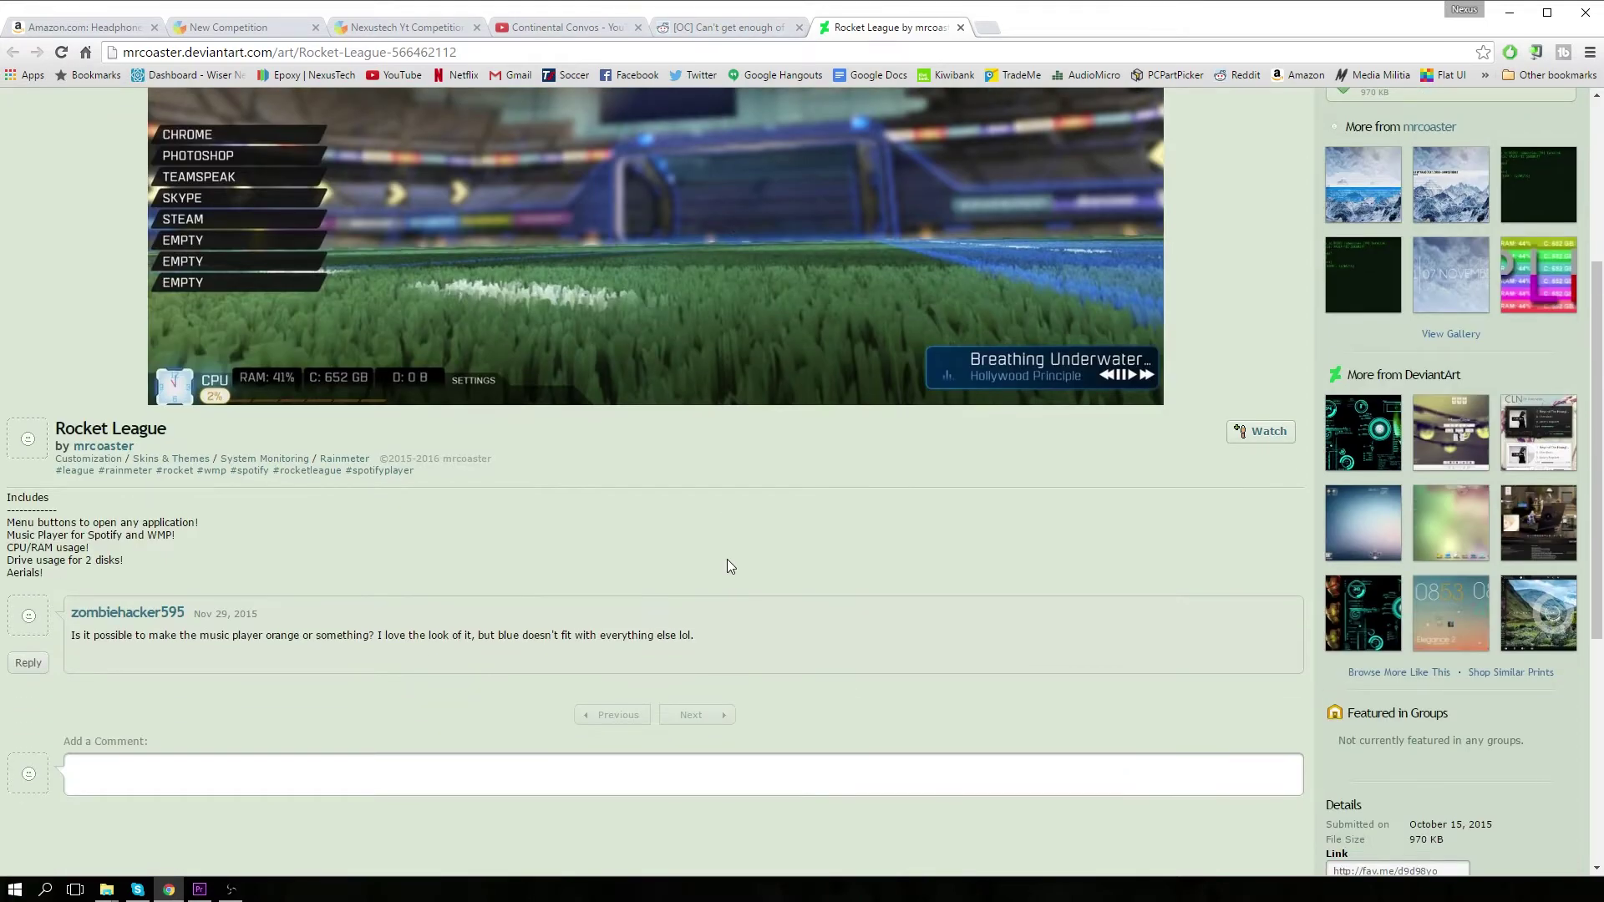
{"action": "scroll", "coordinate": [727, 559], "scroll_direction": "up", "scroll_amount": 4}
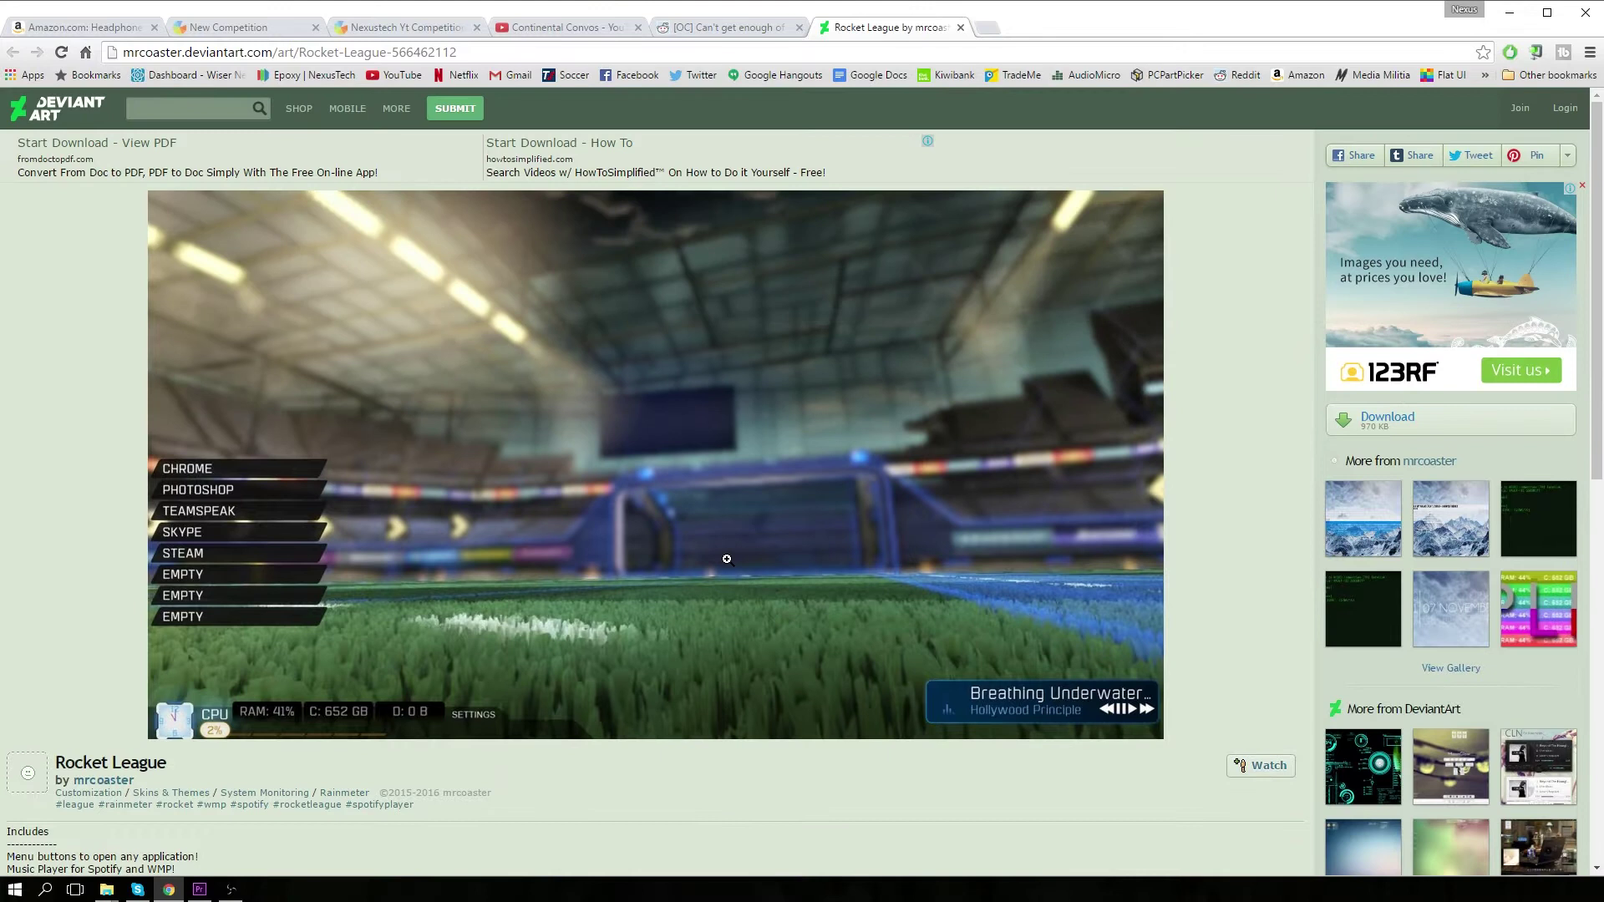
{"action": "left_click", "coordinate": [1371, 432]}
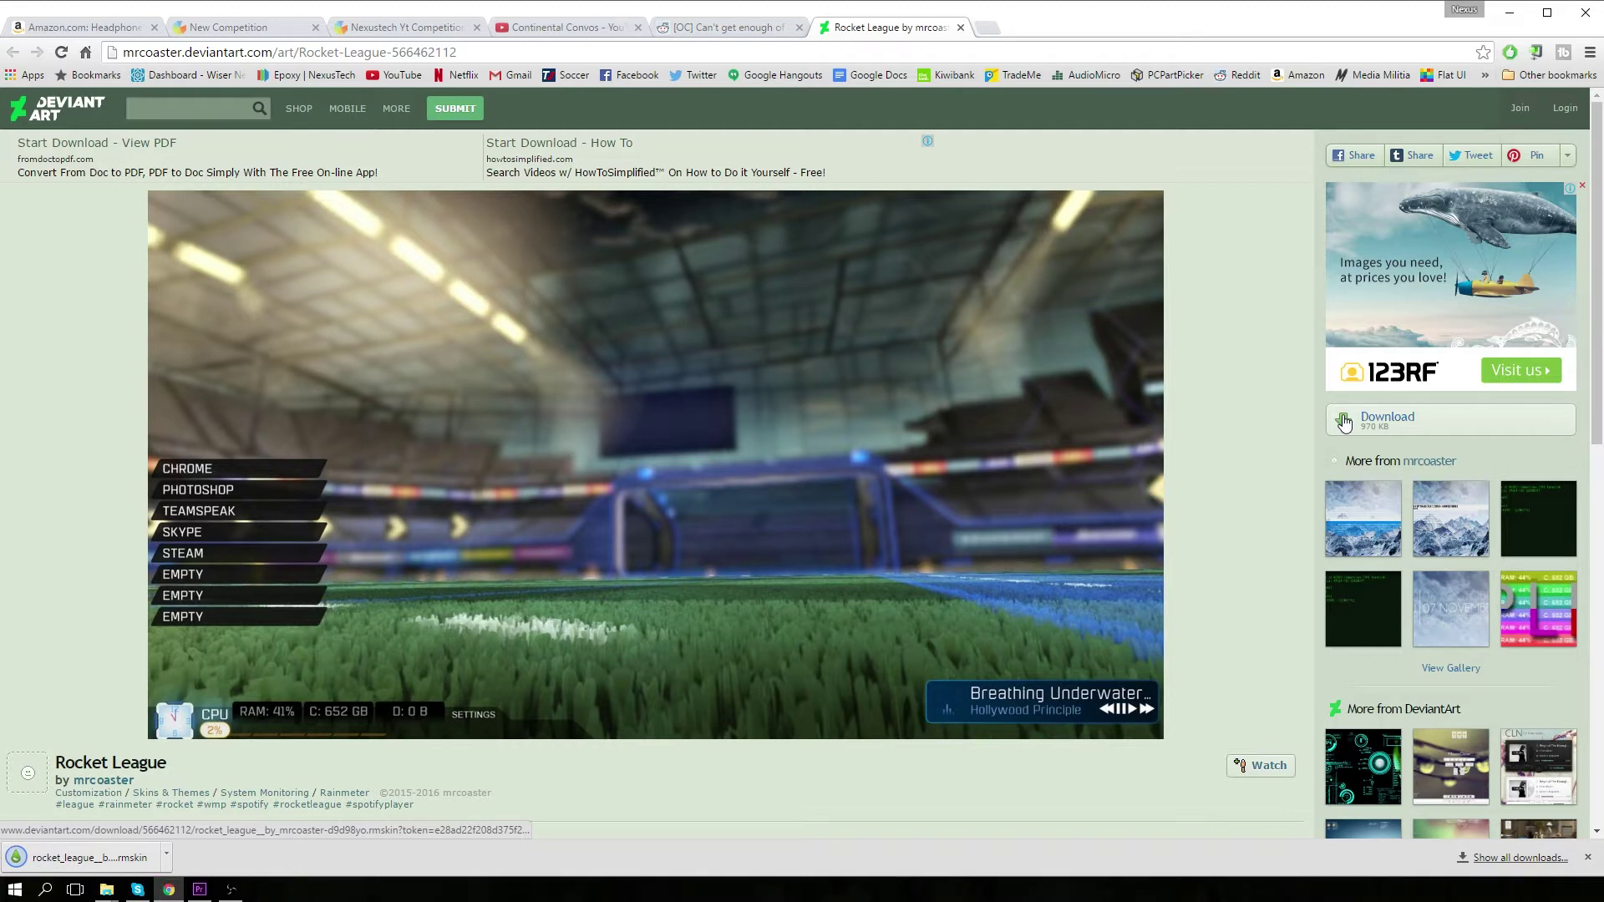
Step: Install the .rmskin package and bring up Rainmeter's Manage window
{"action": "key", "text": "ctrl+shift+Tab"}
{"action": "middle_click", "coordinate": [1074, 430]}
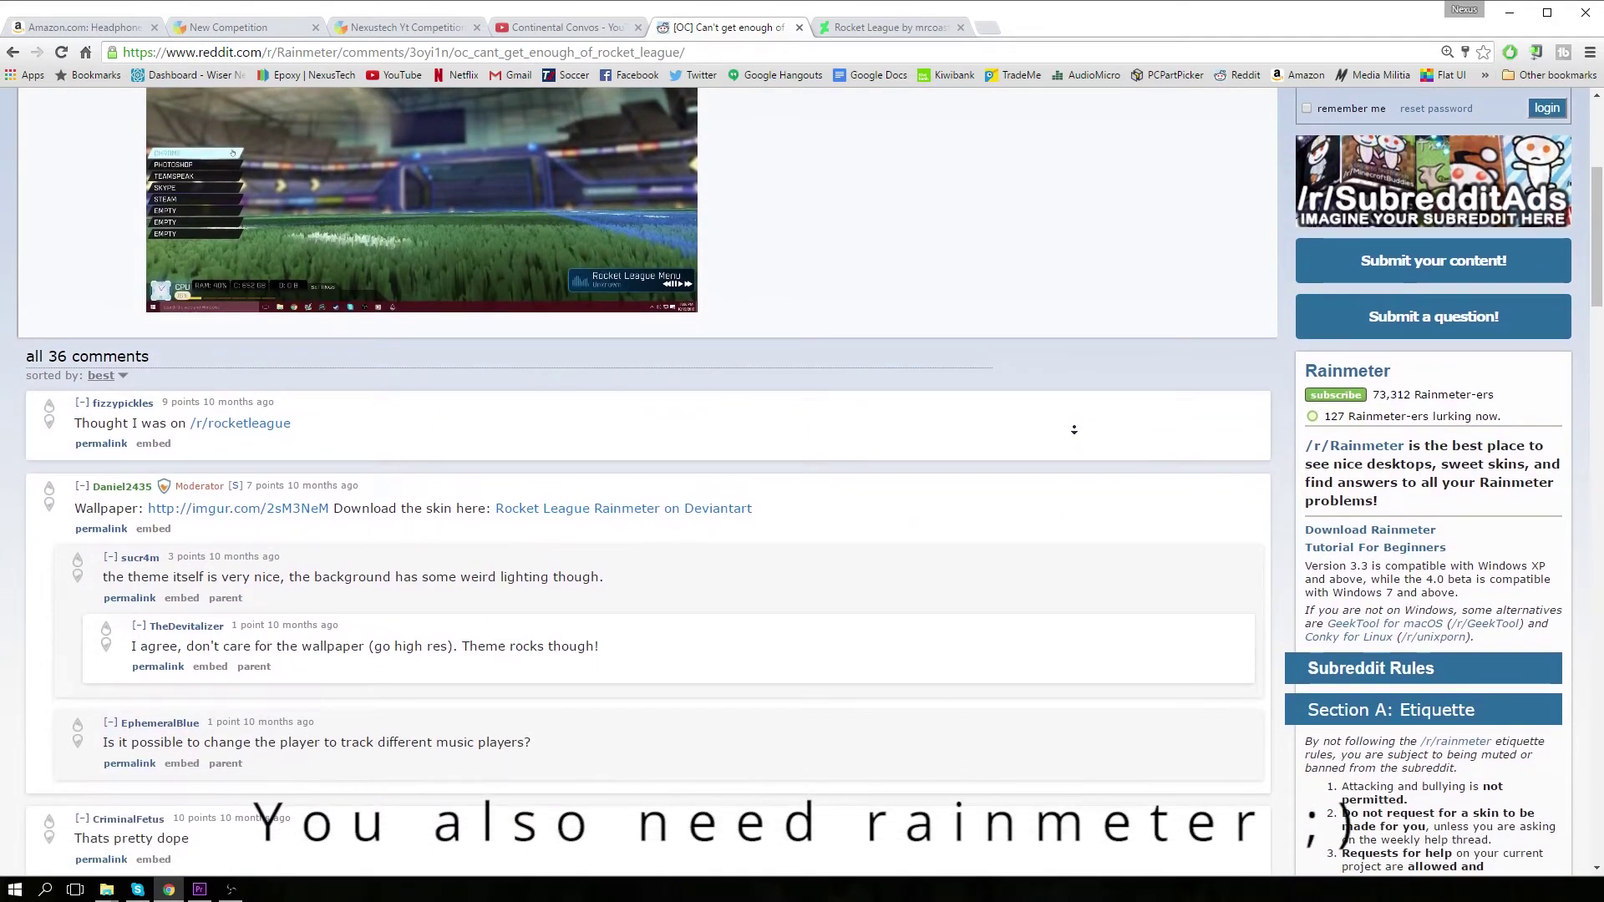
{"action": "left_click", "coordinate": [945, 433]}
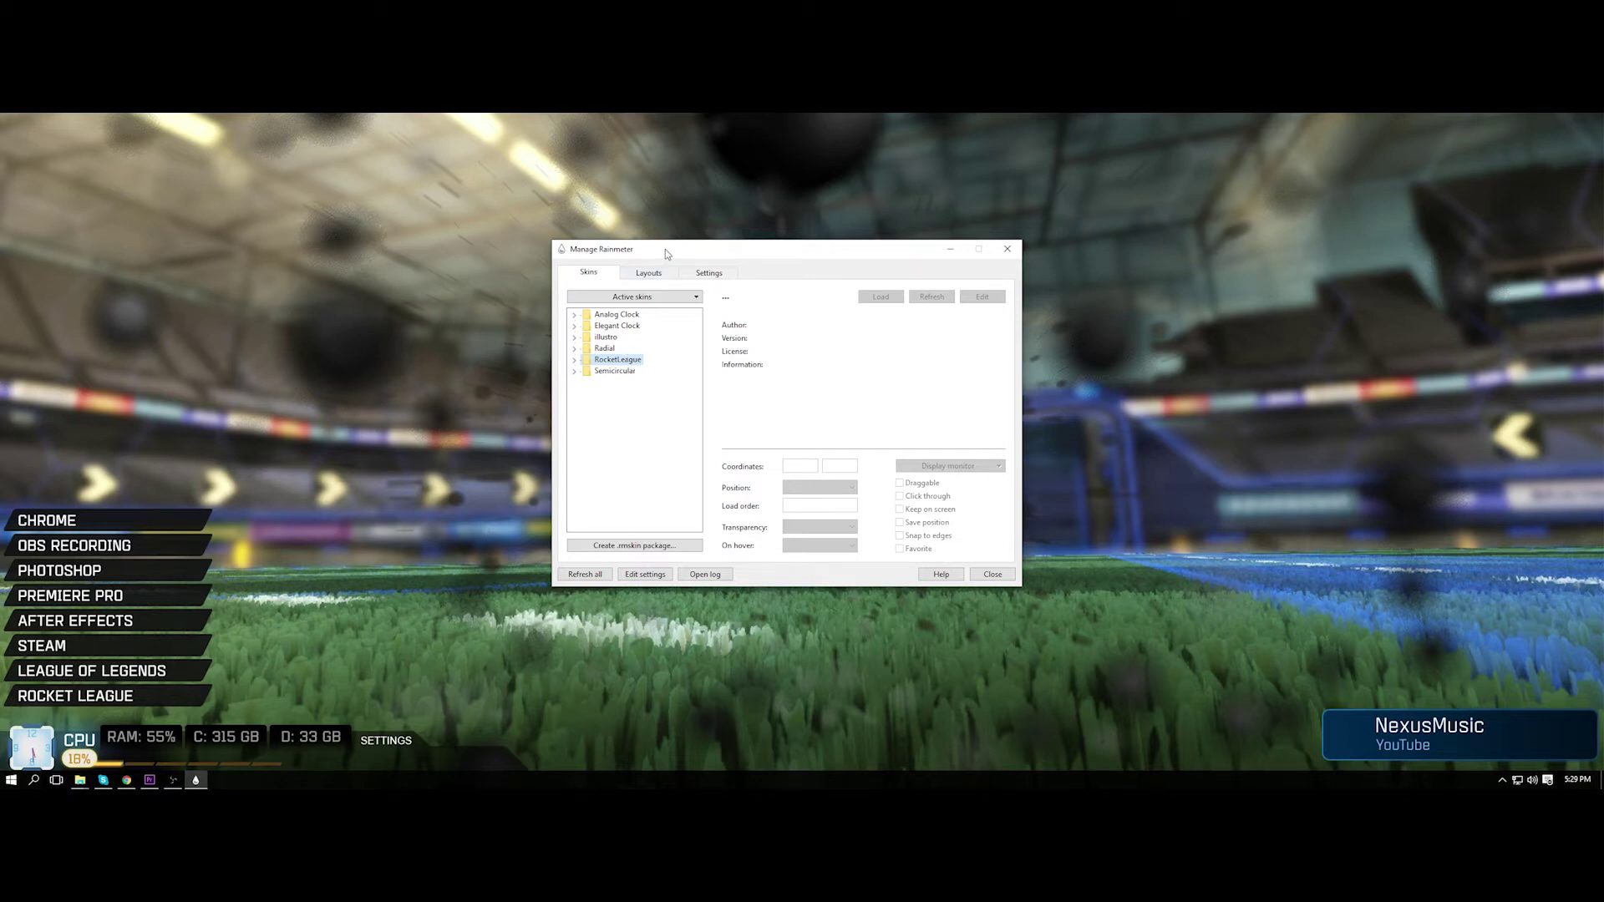
Step: Expand RocketLeague > Dock and select Dock.ini in the Manage window
{"action": "left_click_drag", "start_coordinate": [665, 249], "coordinate": [636, 257]}
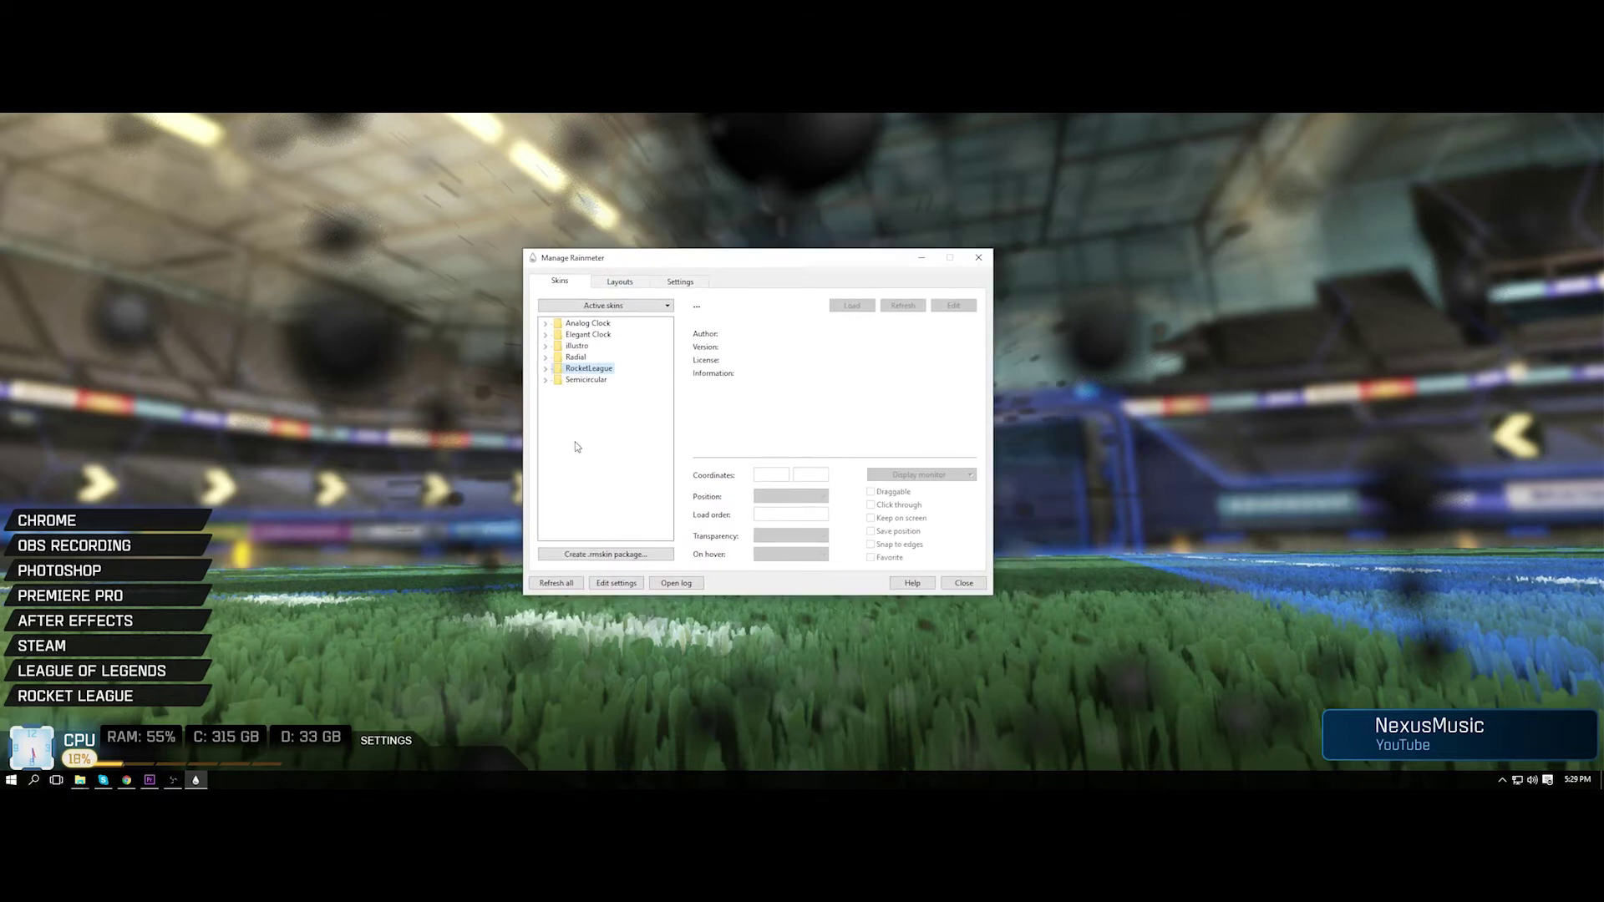
{"action": "left_click", "coordinate": [576, 370]}
{"action": "left_click", "coordinate": [382, 762]}
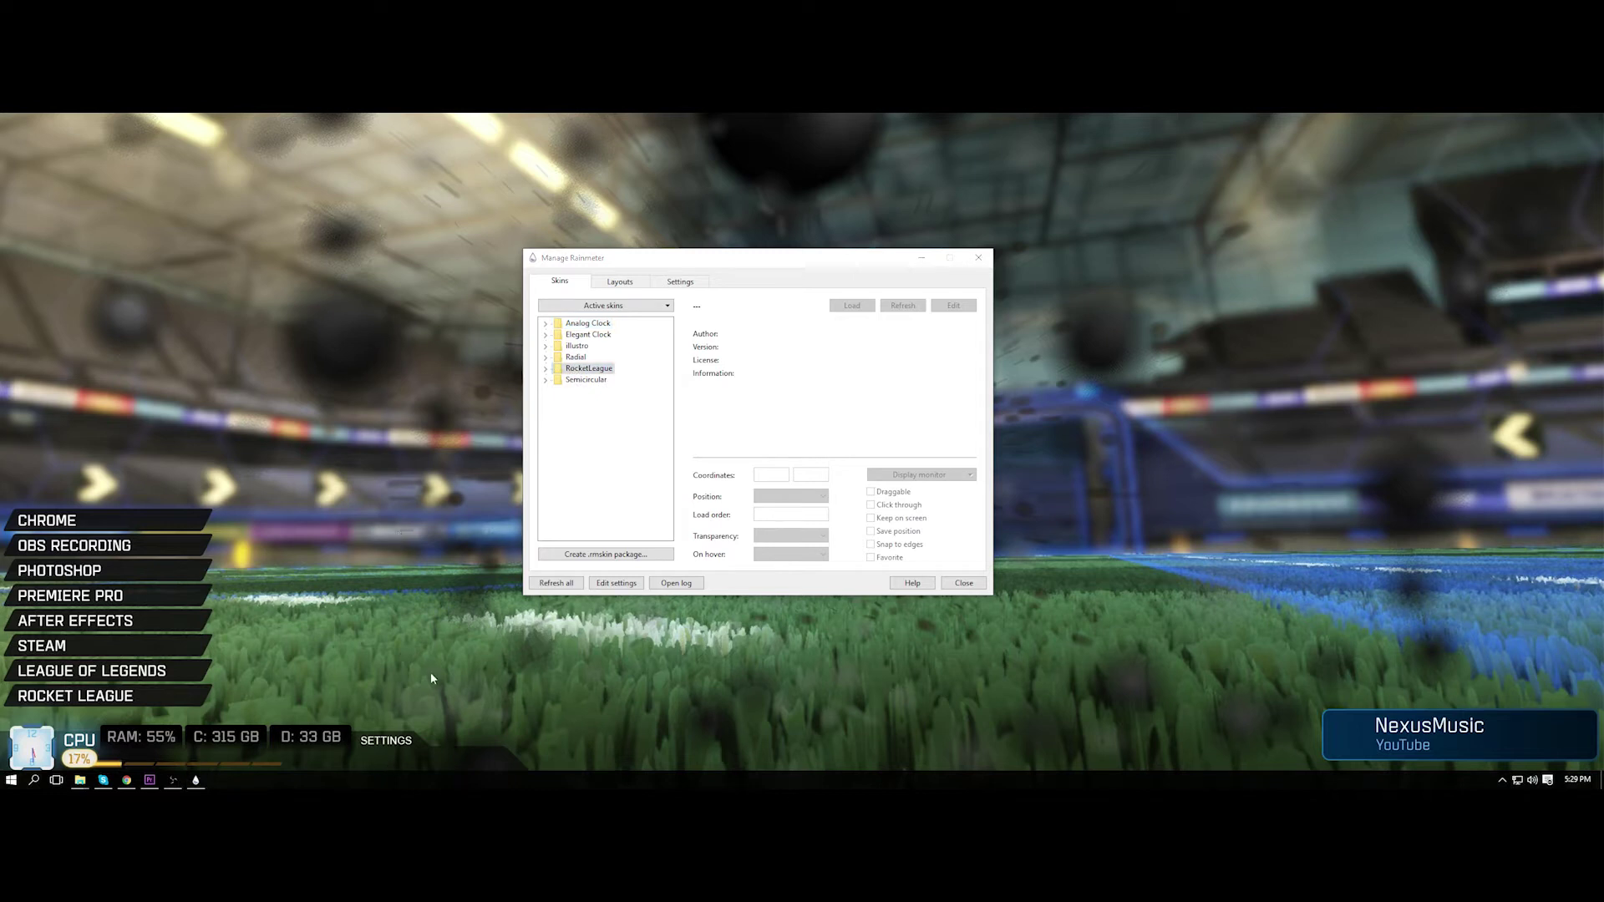
{"action": "left_click", "coordinate": [546, 369]}
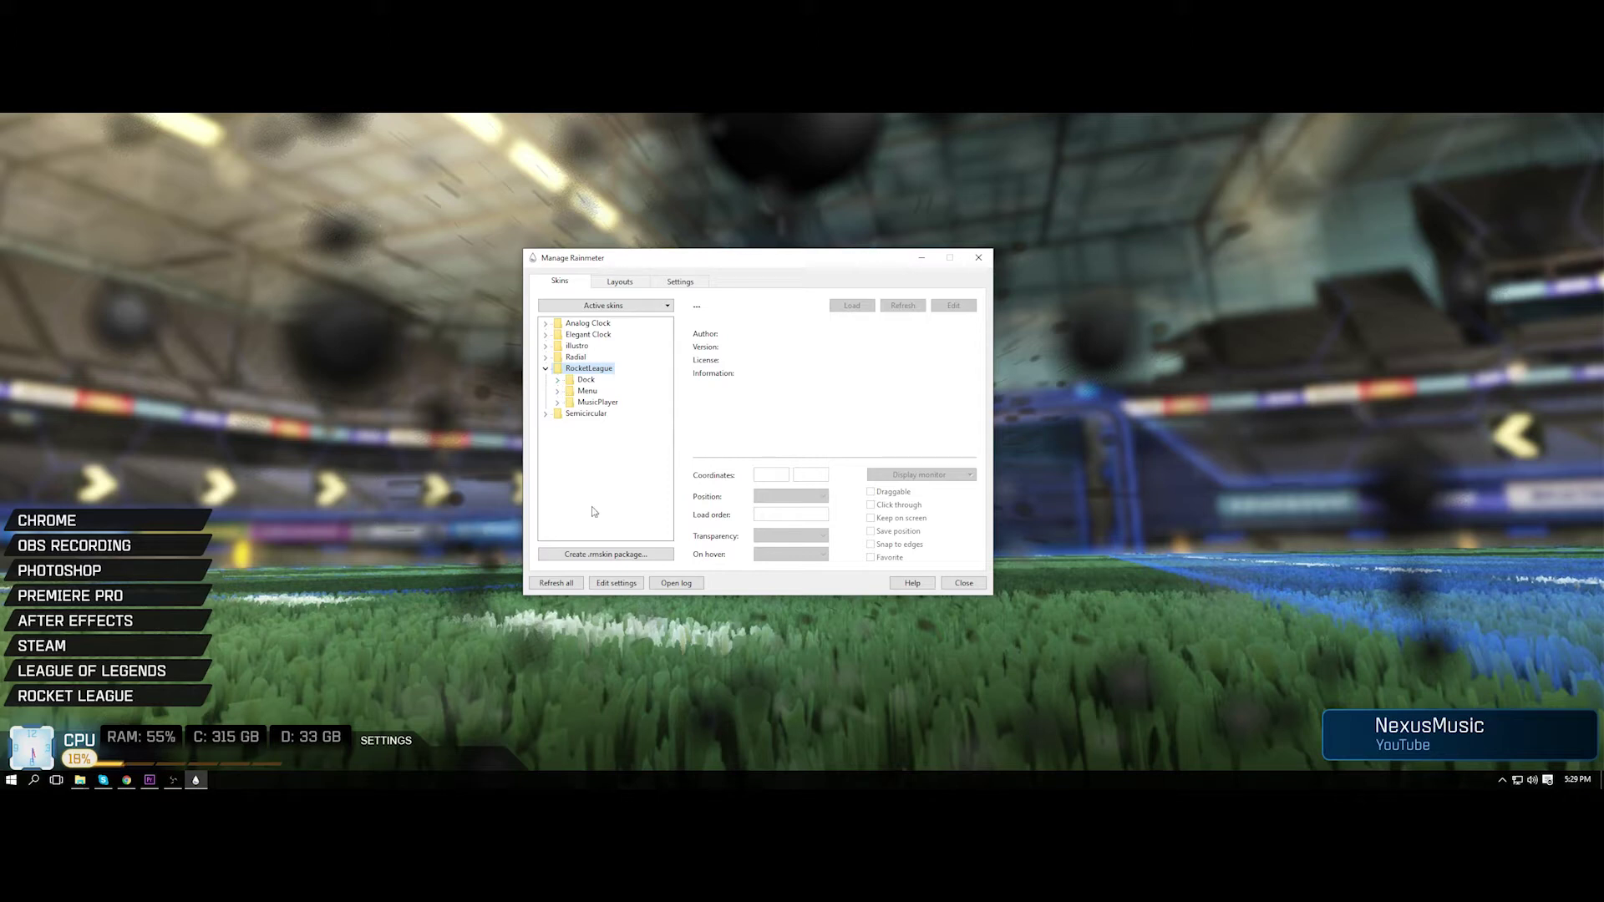
{"action": "left_click", "coordinate": [558, 380]}
{"action": "left_click", "coordinate": [595, 391]}
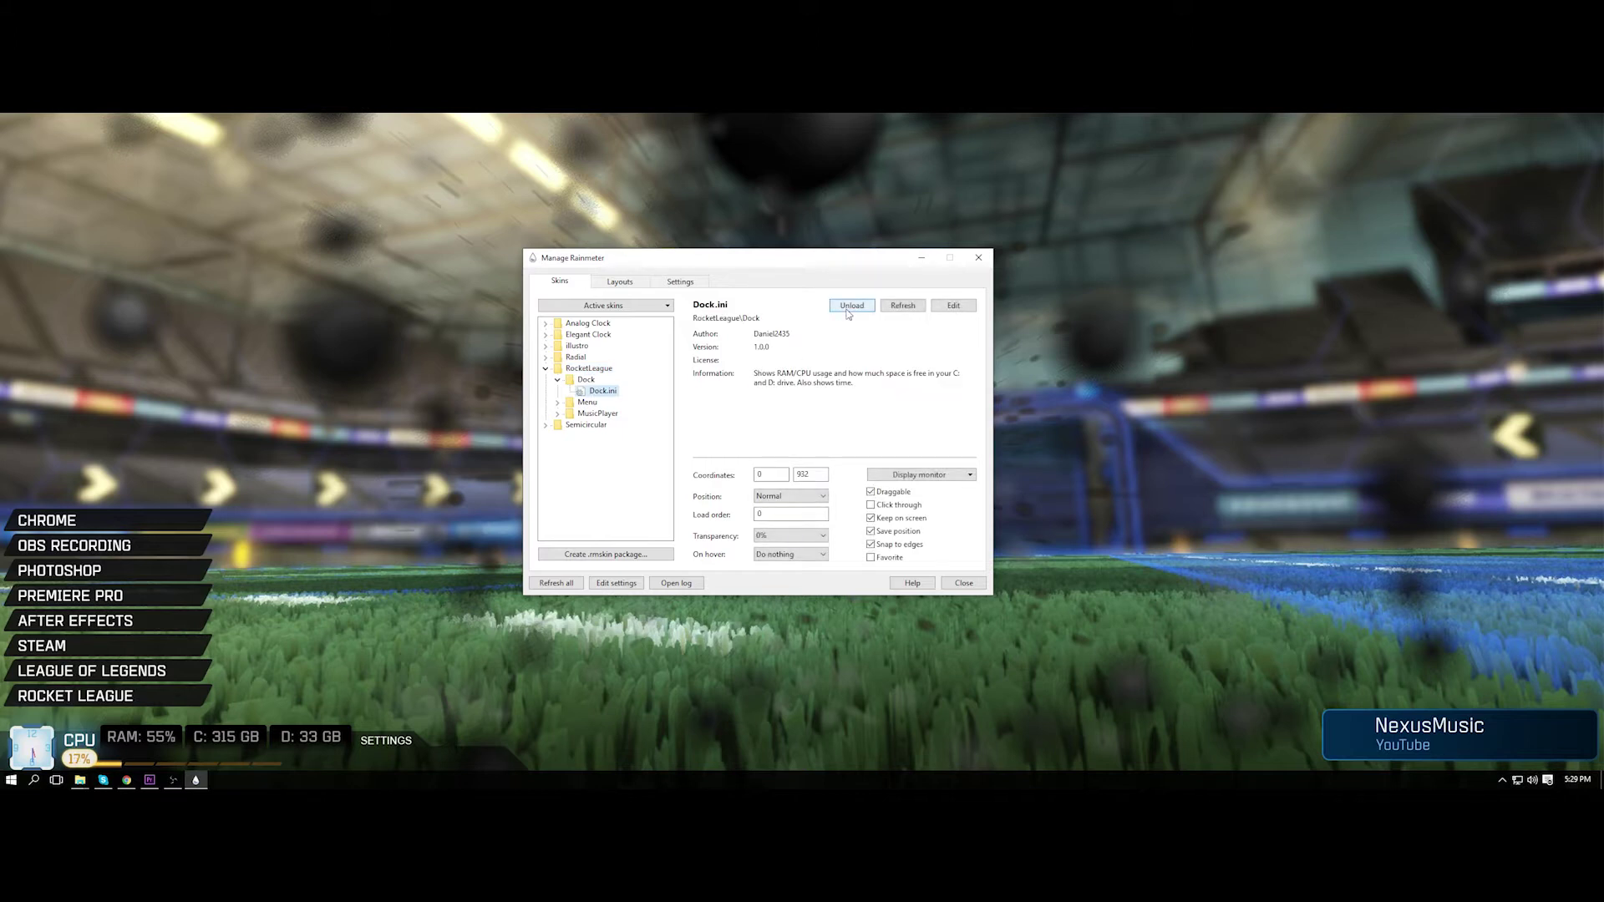
Step: Unload and reload the Dock skin, keeping it on the primary monitor
{"action": "left_click", "coordinate": [848, 309]}
{"action": "left_click", "coordinate": [848, 309]}
{"action": "left_click", "coordinate": [499, 703]}
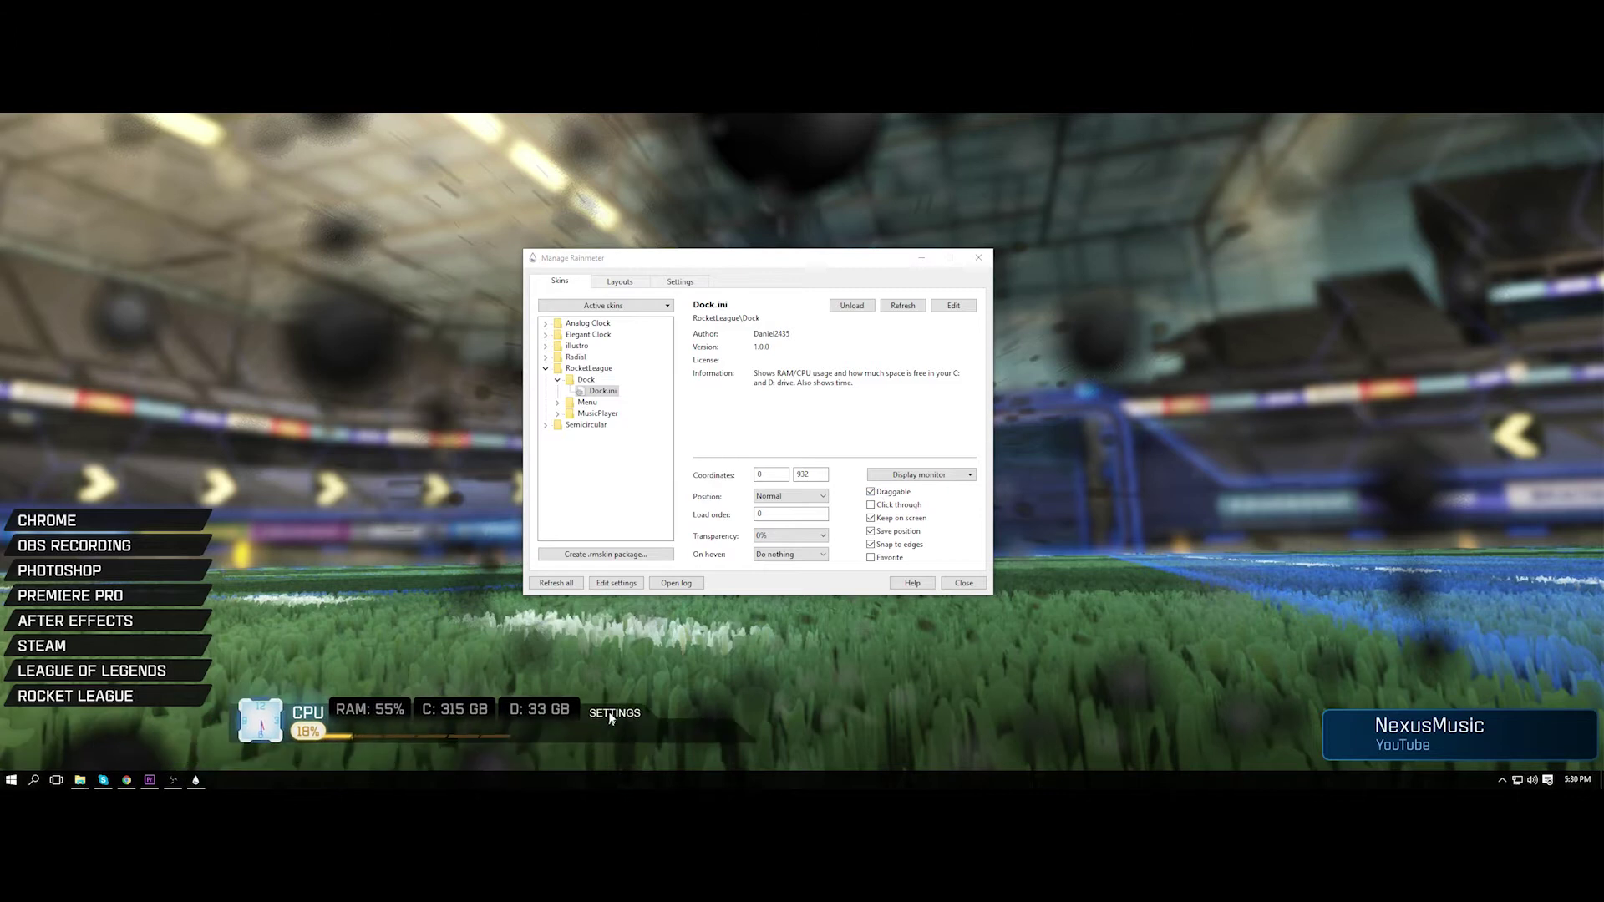
{"action": "left_click", "coordinate": [925, 473]}
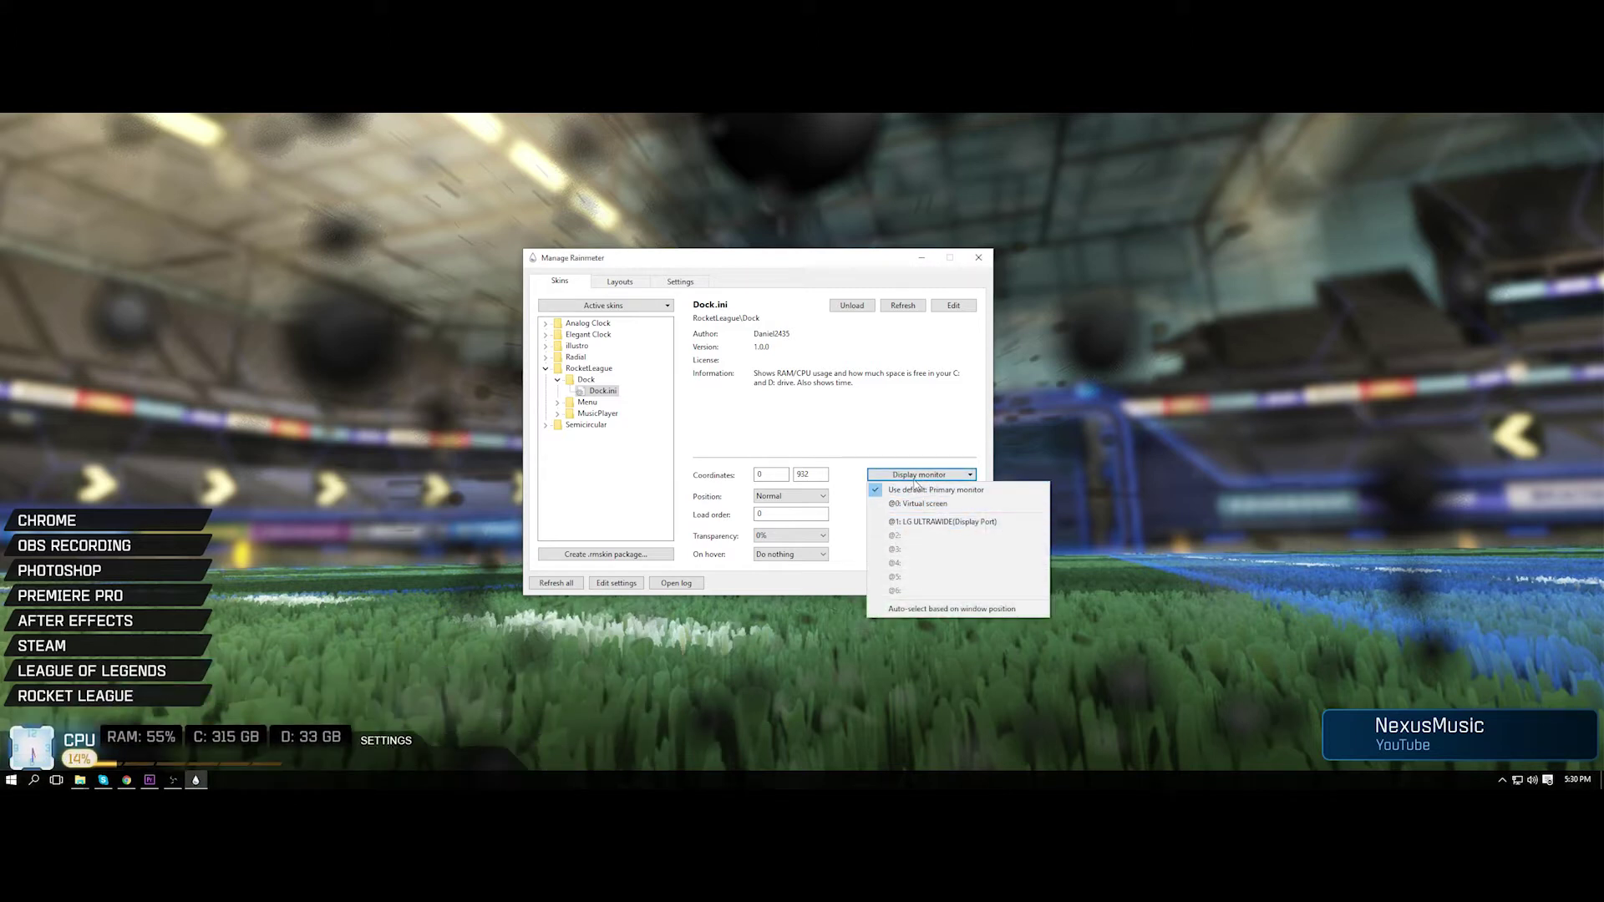
{"action": "left_click", "coordinate": [947, 462]}
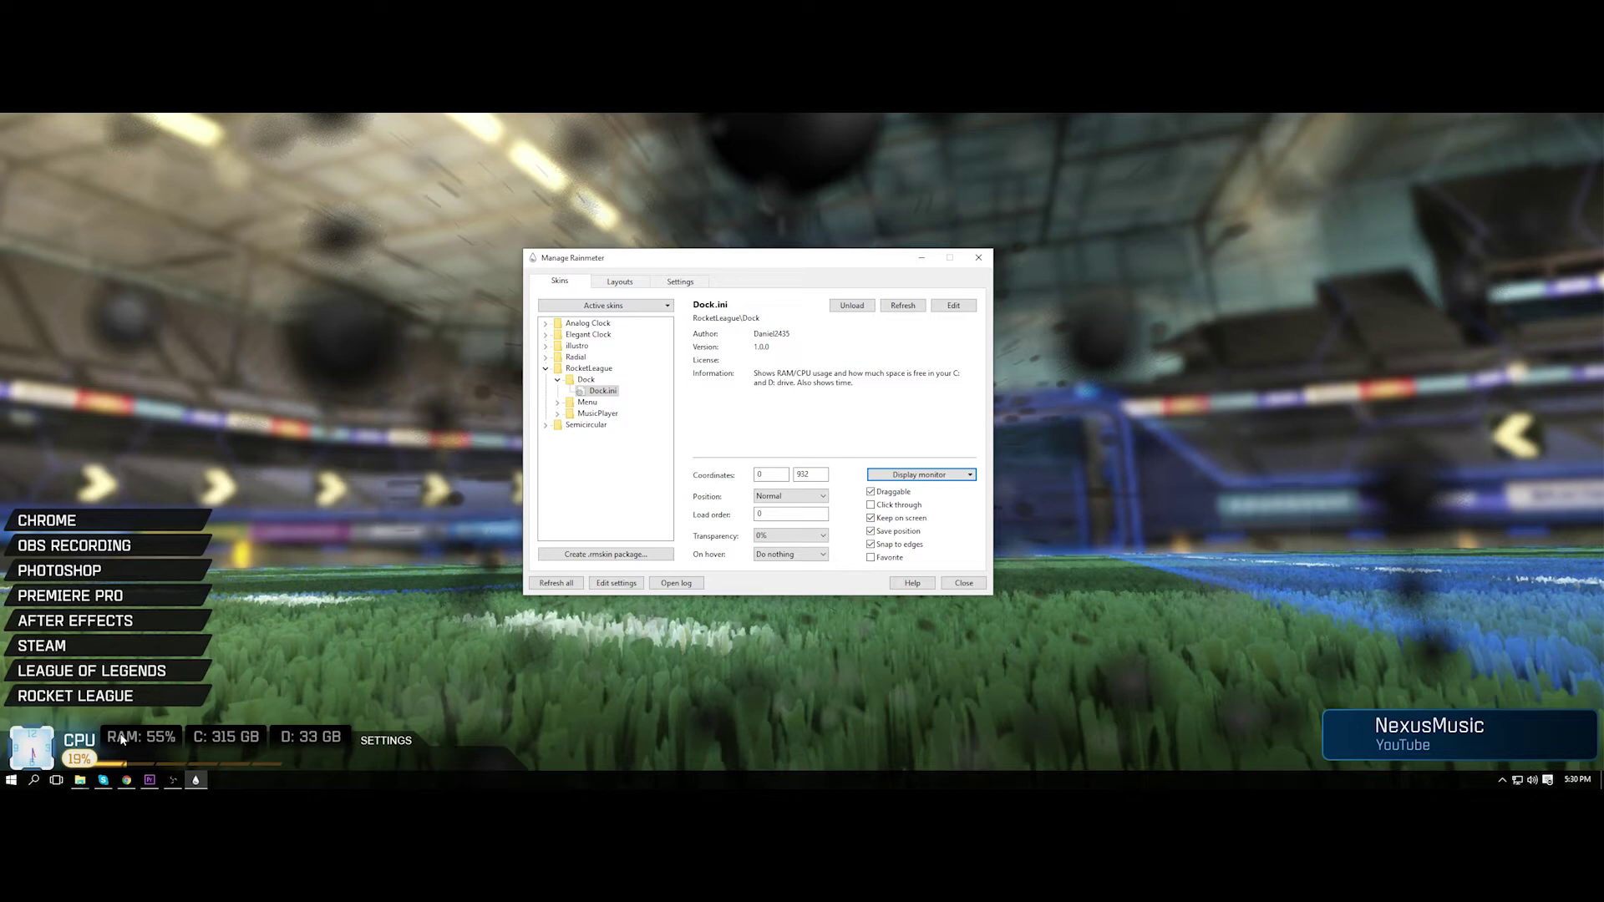
Step: Close Dock.ini unchanged and select Menu.ini under the Menu folder
{"action": "left_click", "coordinate": [958, 311]}
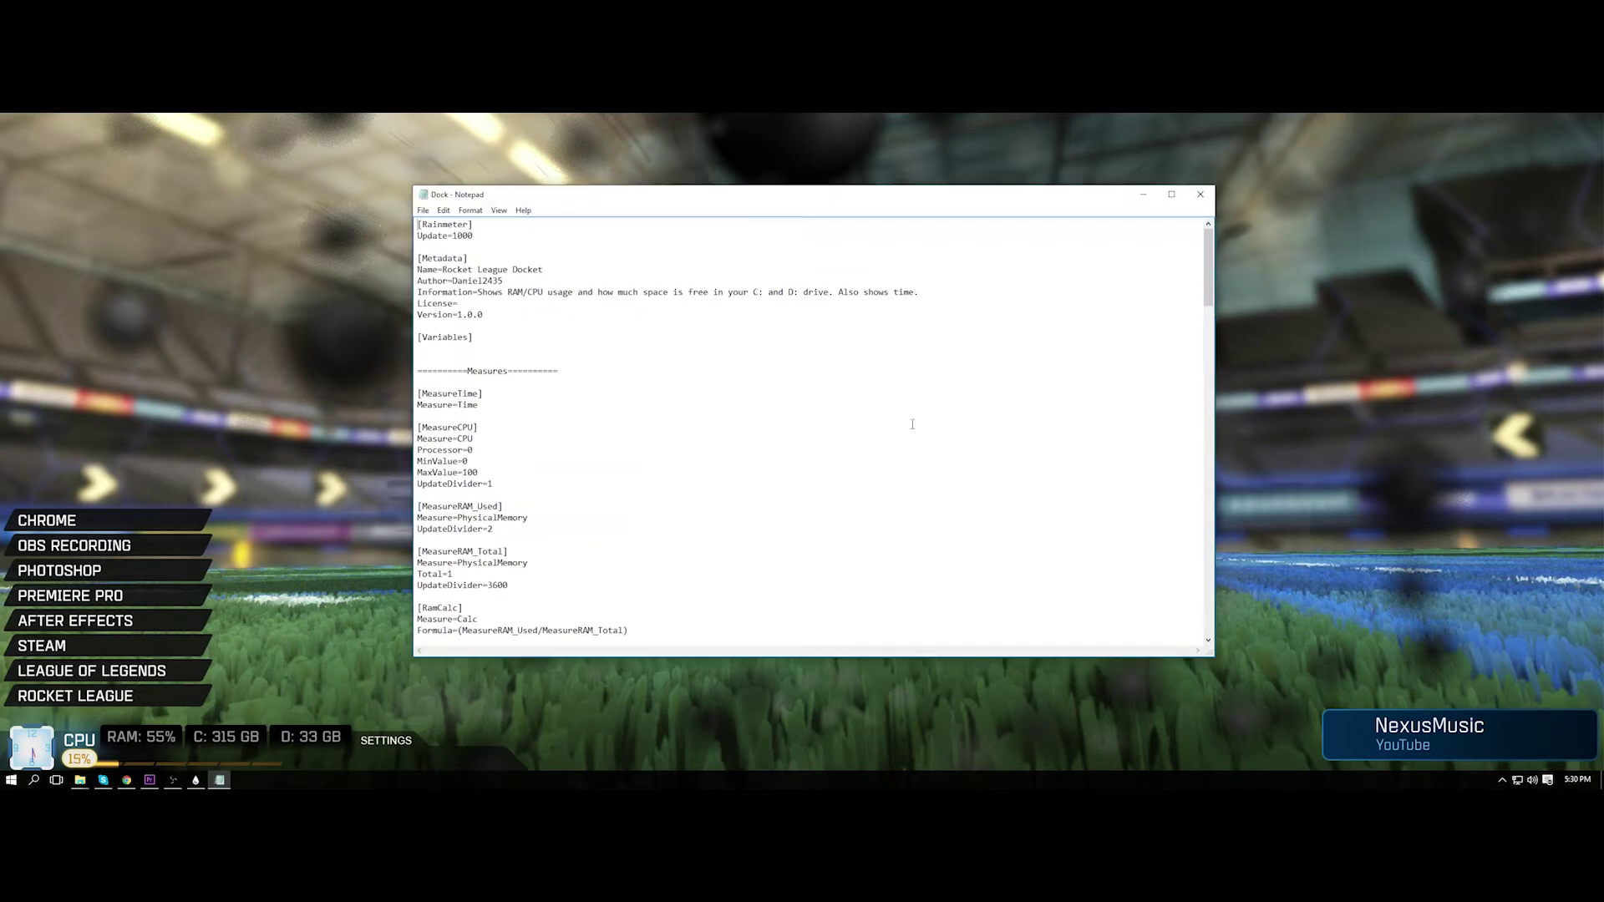
{"action": "left_click", "coordinate": [1200, 195]}
{"action": "left_click", "coordinate": [557, 380]}
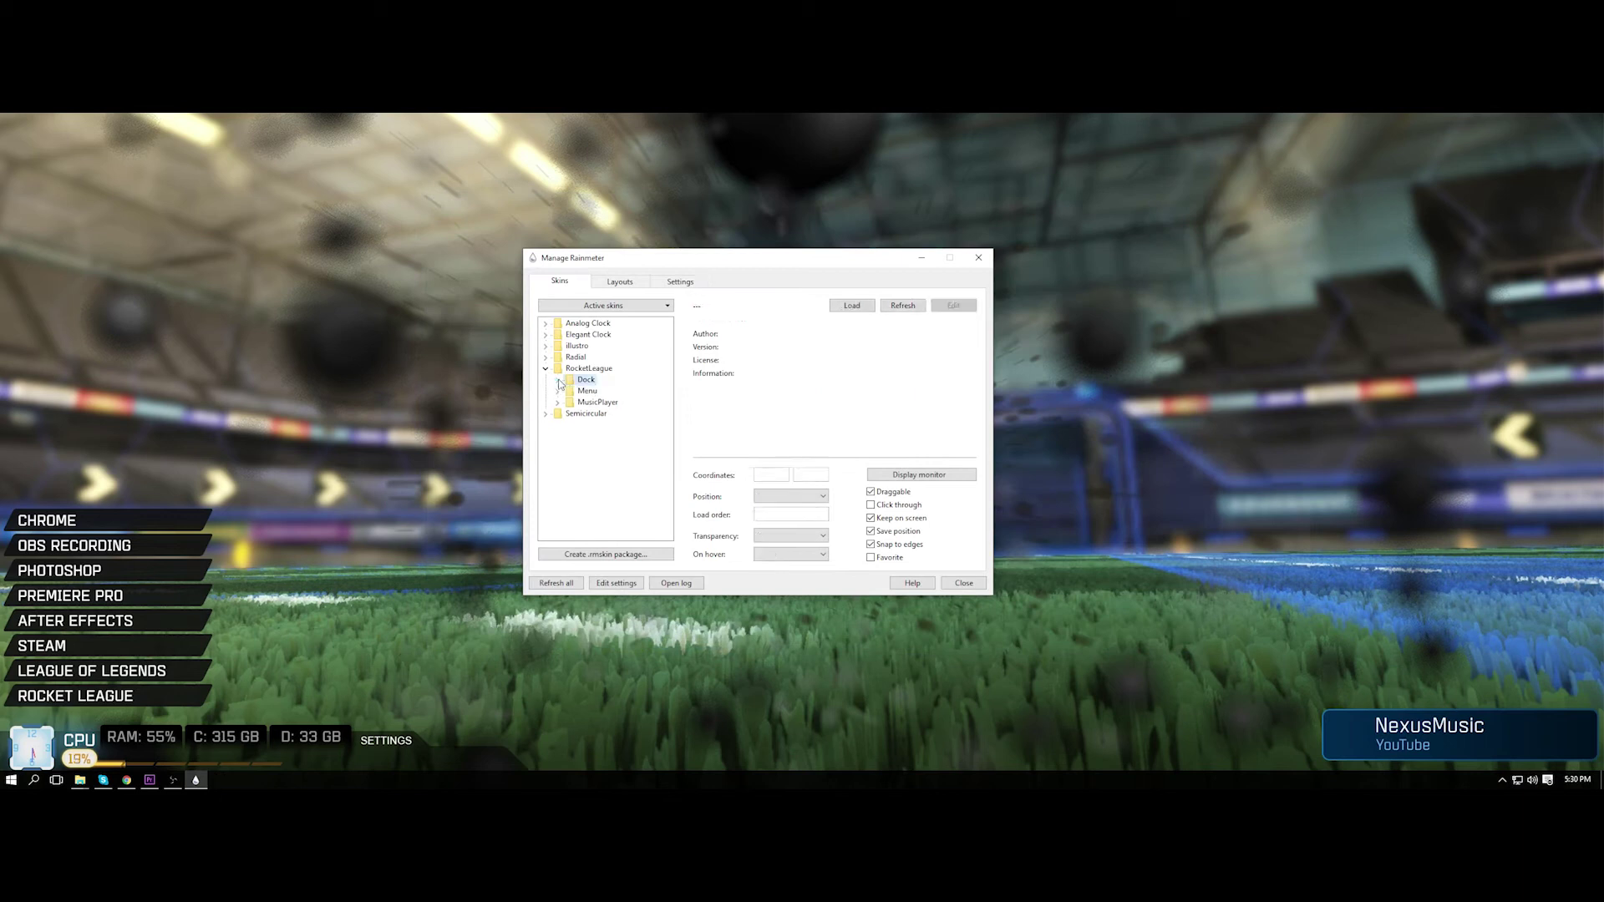
{"action": "left_click", "coordinate": [557, 391]}
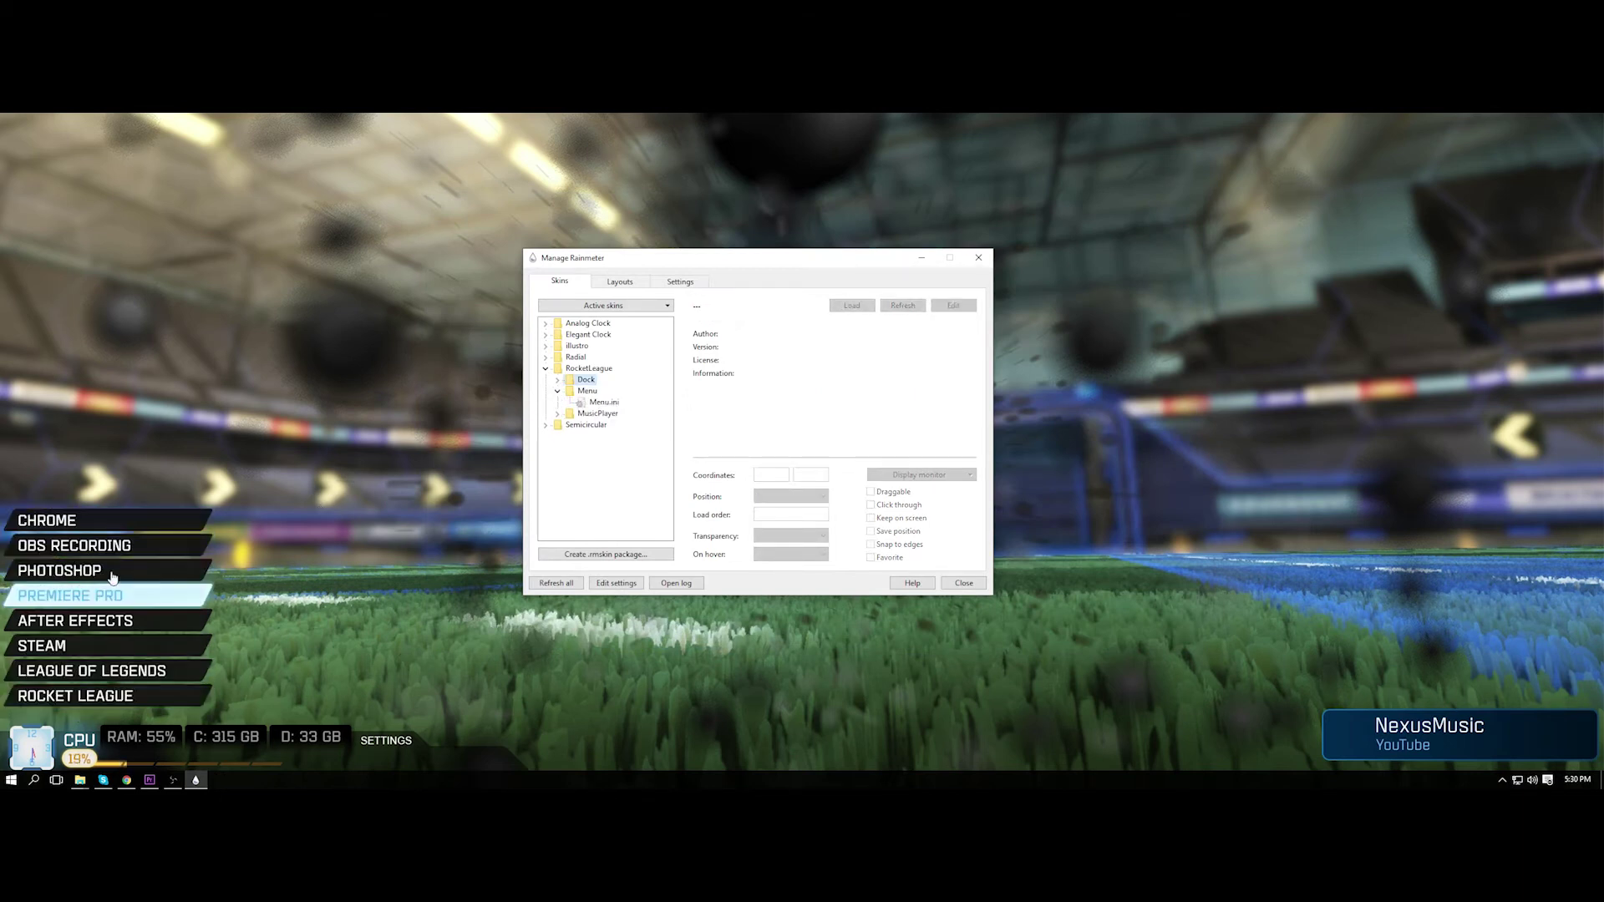
{"action": "left_click", "coordinate": [603, 401]}
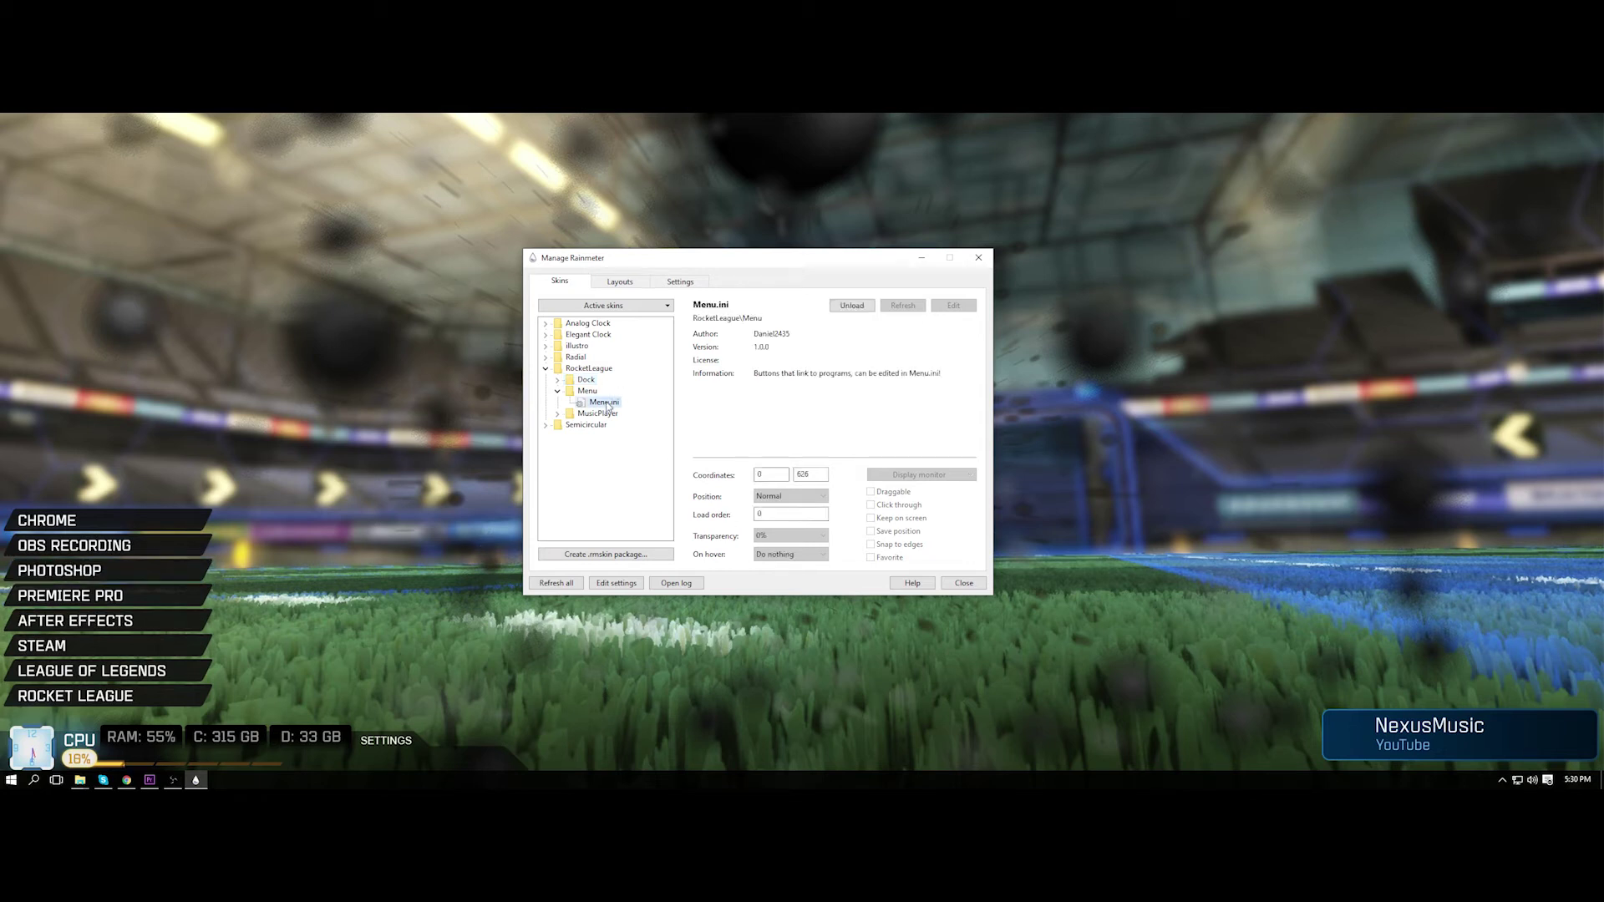
Step: Reload the Menu skin, nudge it up to Y 617, and keep its monitor setting
{"action": "left_click", "coordinate": [858, 308]}
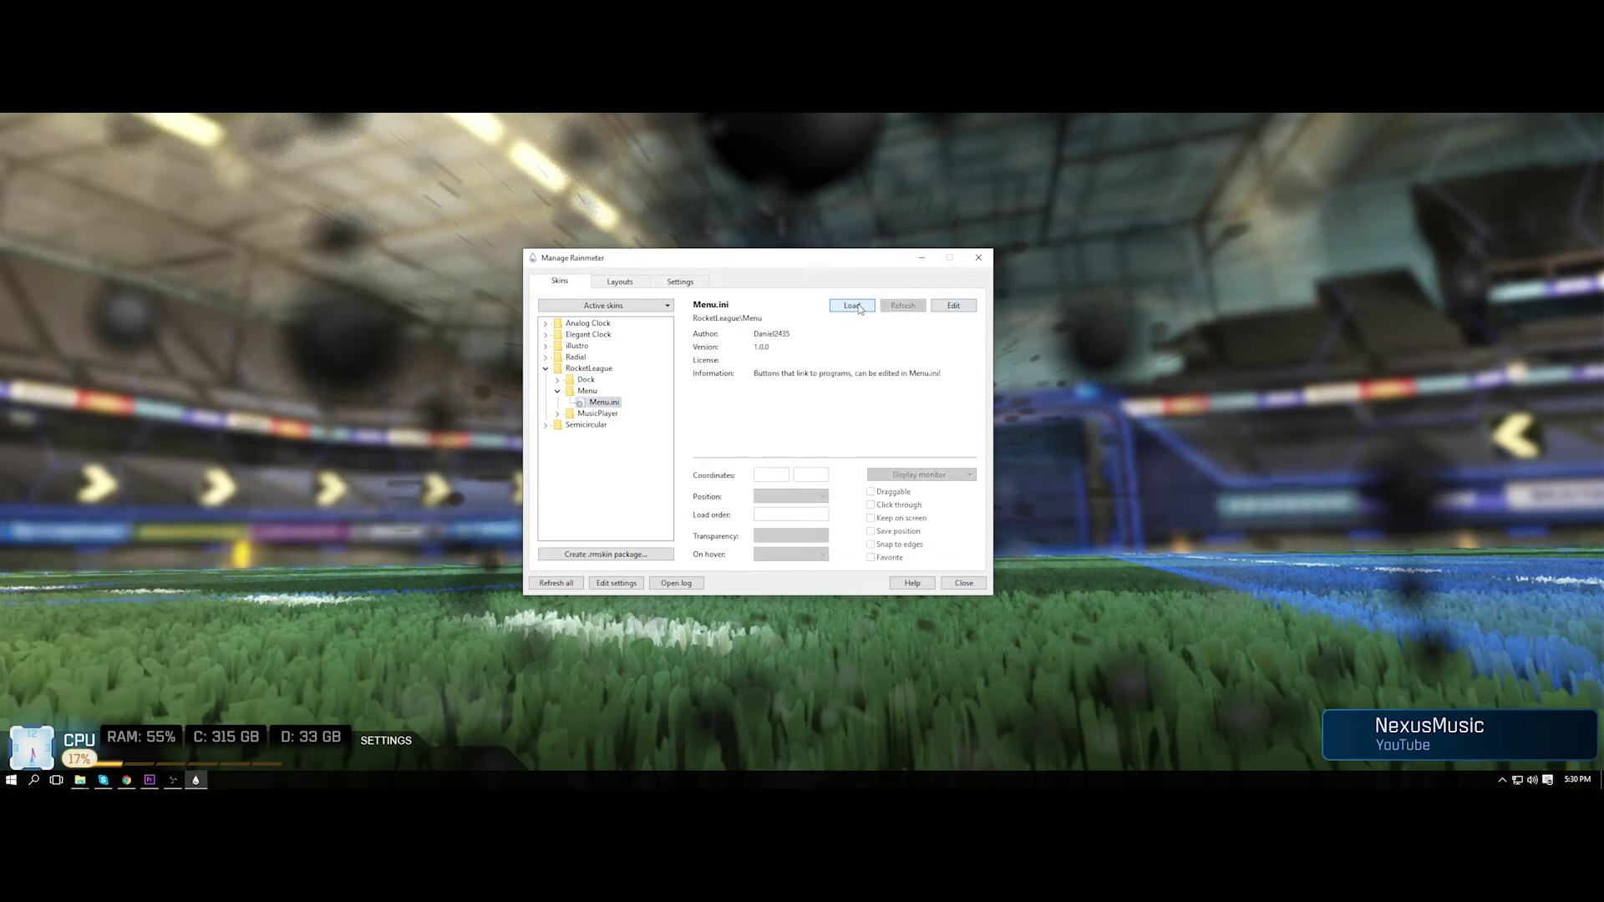
{"action": "left_click", "coordinate": [857, 306]}
{"action": "left_click_drag", "start_coordinate": [109, 620], "coordinate": [109, 612]}
{"action": "left_click", "coordinate": [919, 474]}
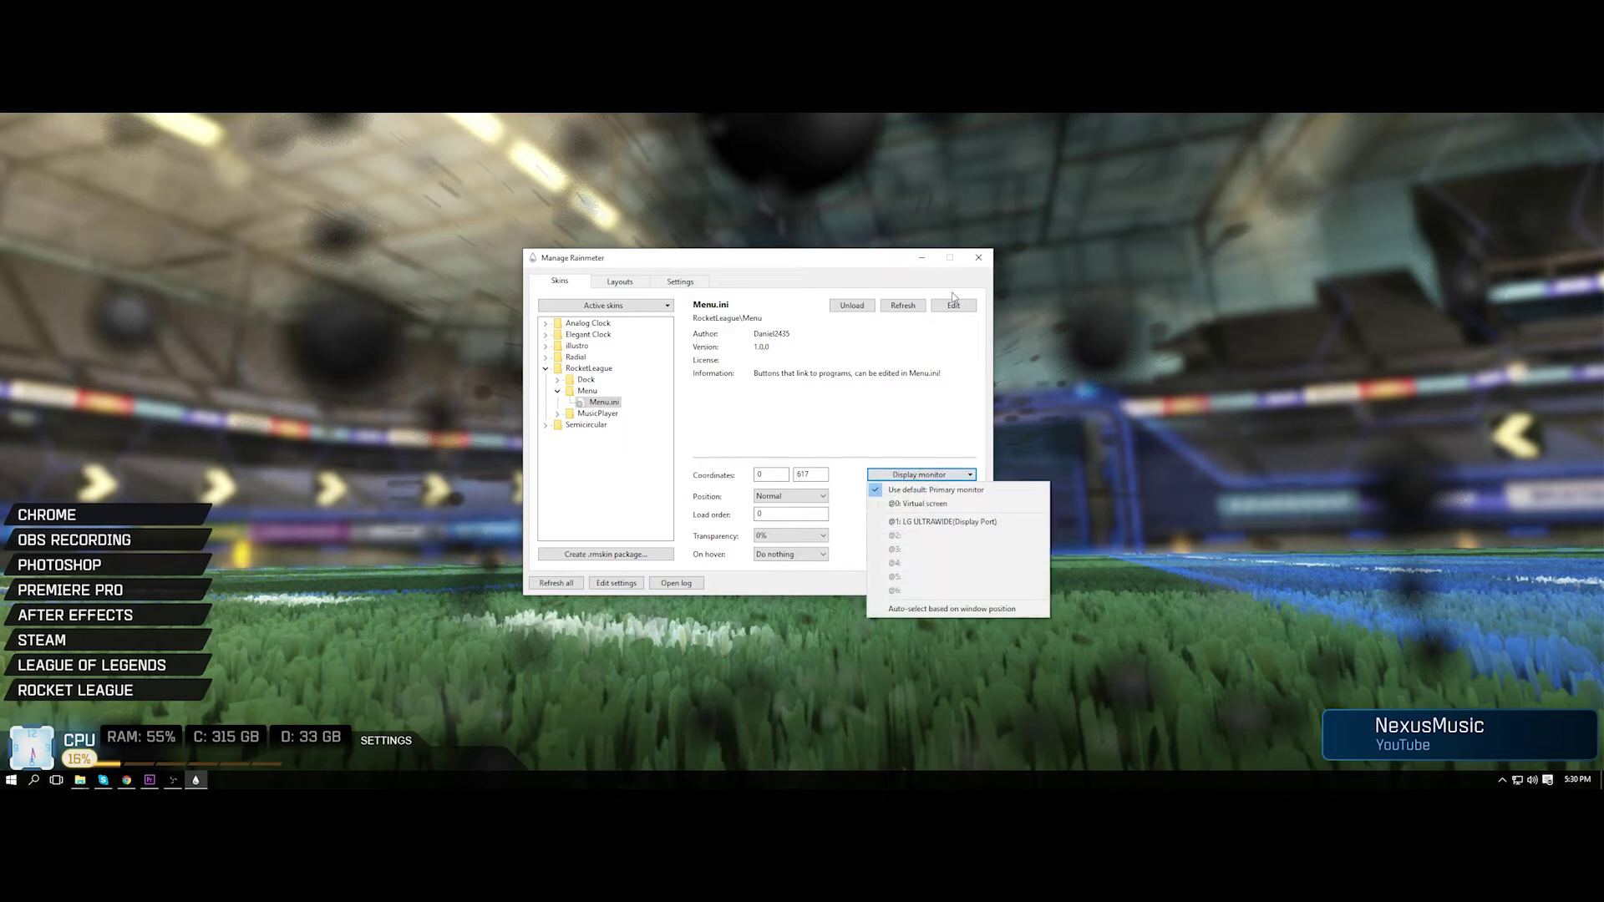
{"action": "left_click", "coordinate": [891, 357]}
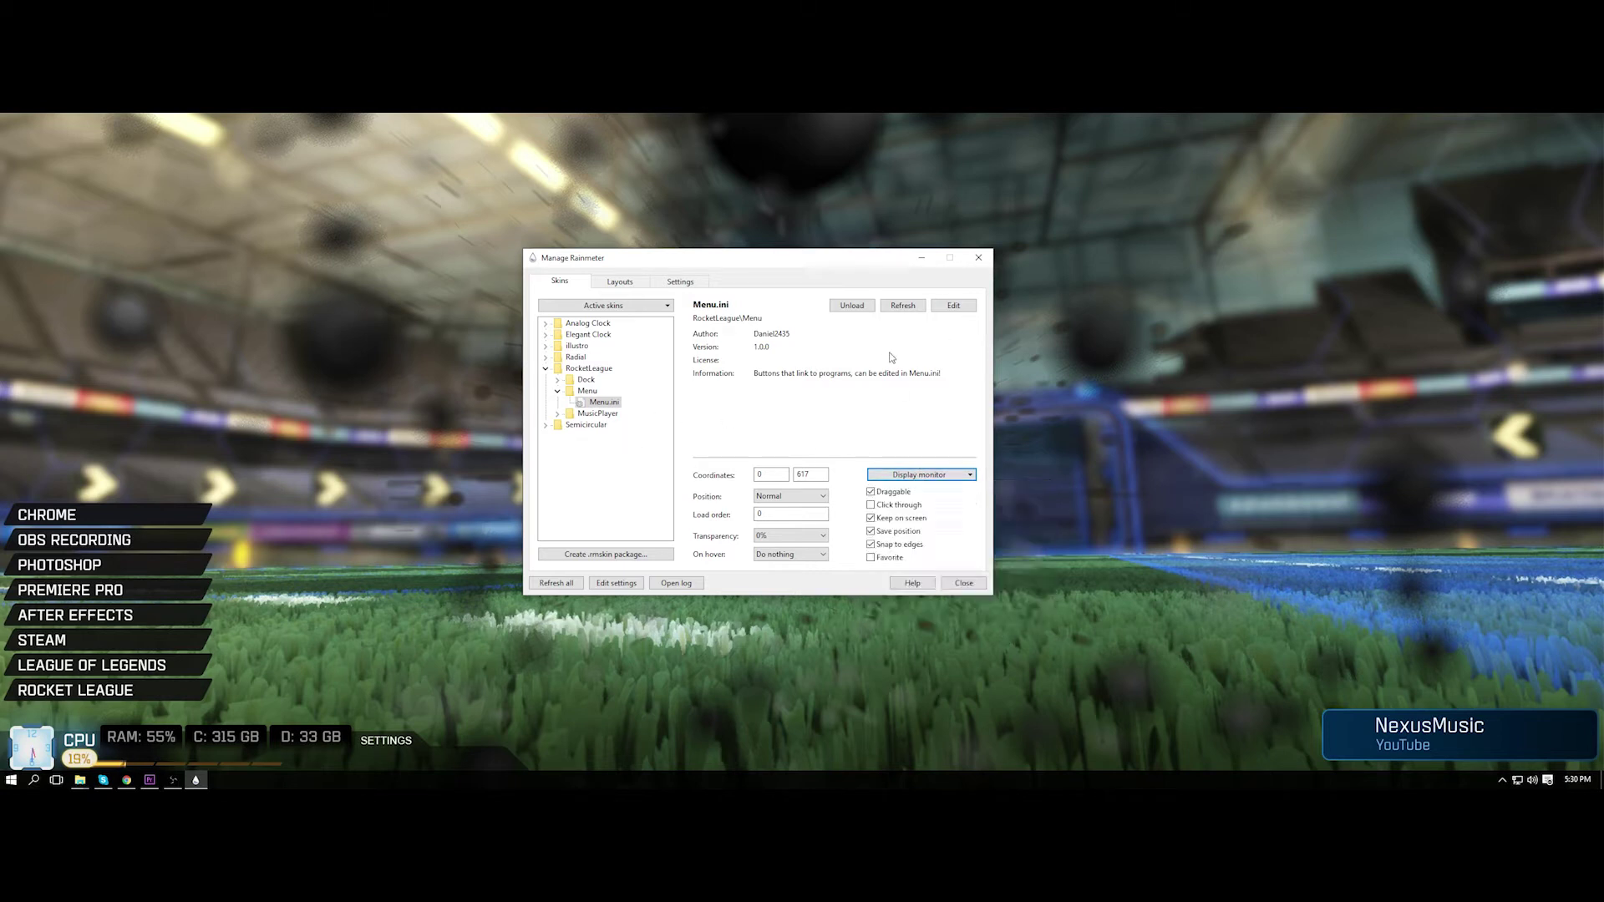
Step: Open Menu.ini in Notepad and empty the Button3Target and Button3Text values
{"action": "left_click", "coordinate": [953, 305]}
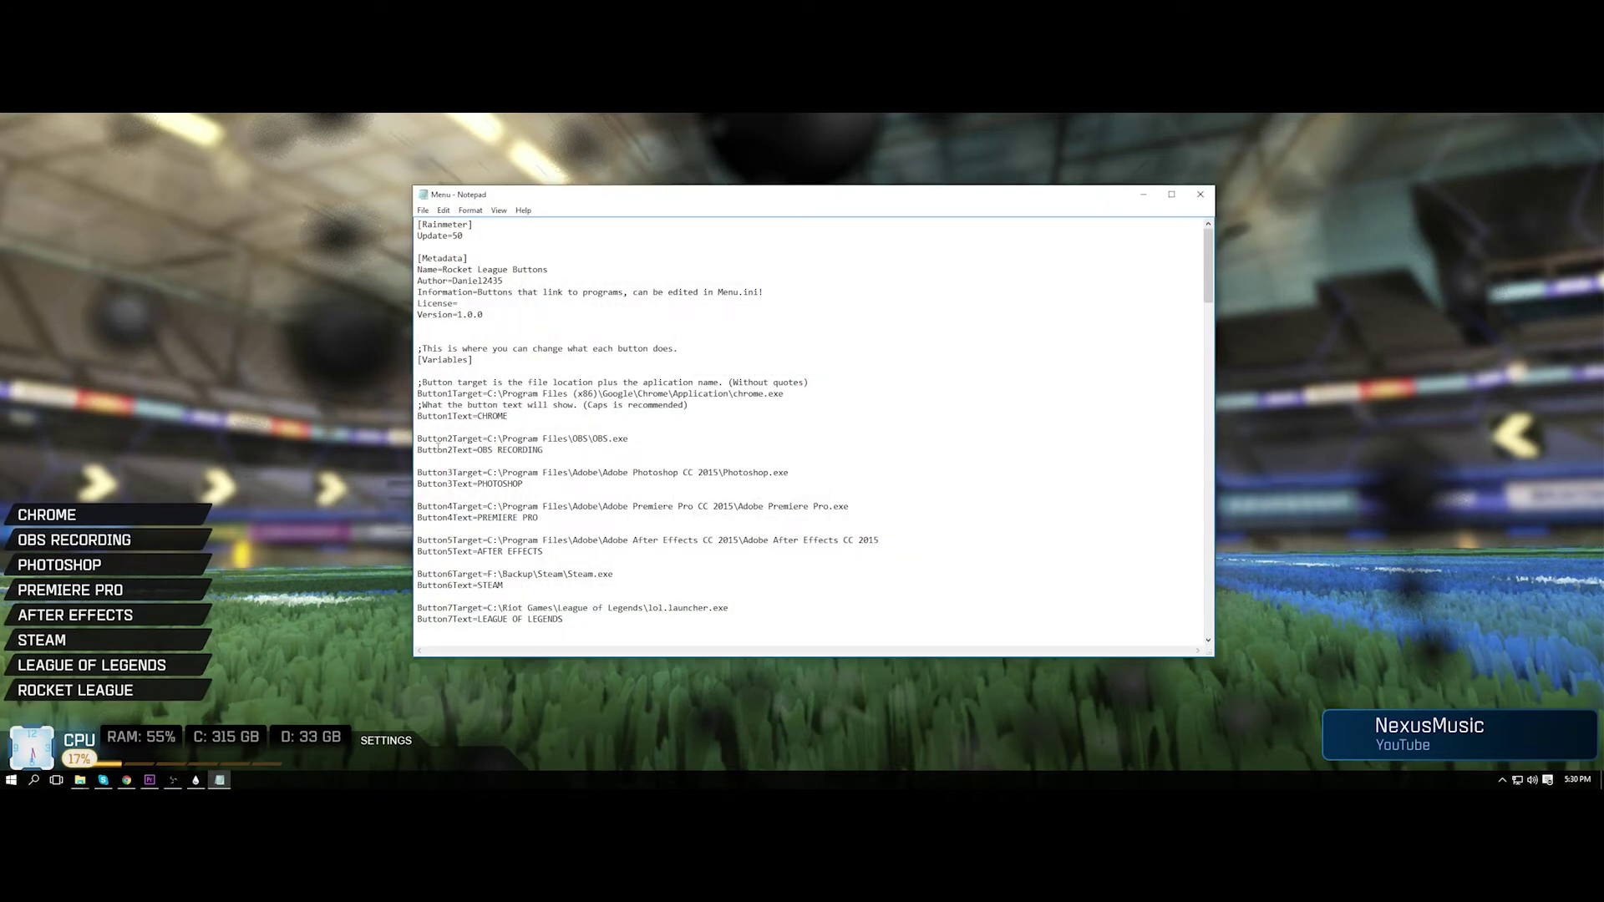
{"action": "scroll", "coordinate": [435, 439], "scroll_direction": "down", "scroll_amount": 7}
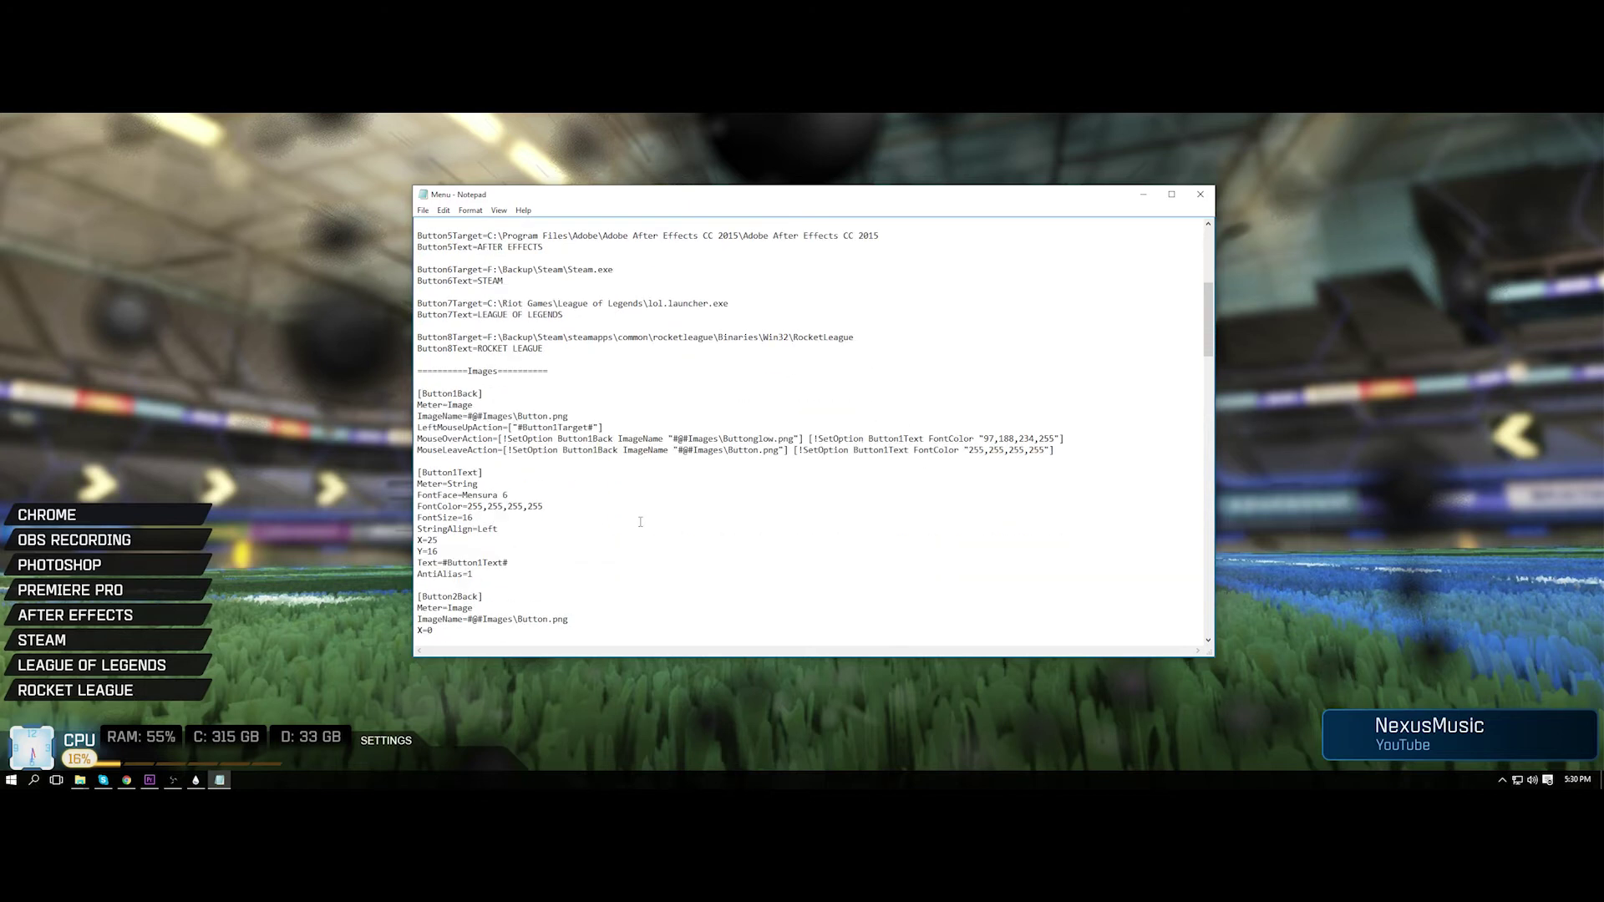
{"action": "scroll", "coordinate": [640, 522], "scroll_direction": "up", "scroll_amount": 5}
{"action": "scroll", "coordinate": [639, 523], "scroll_direction": "up", "scroll_amount": 2}
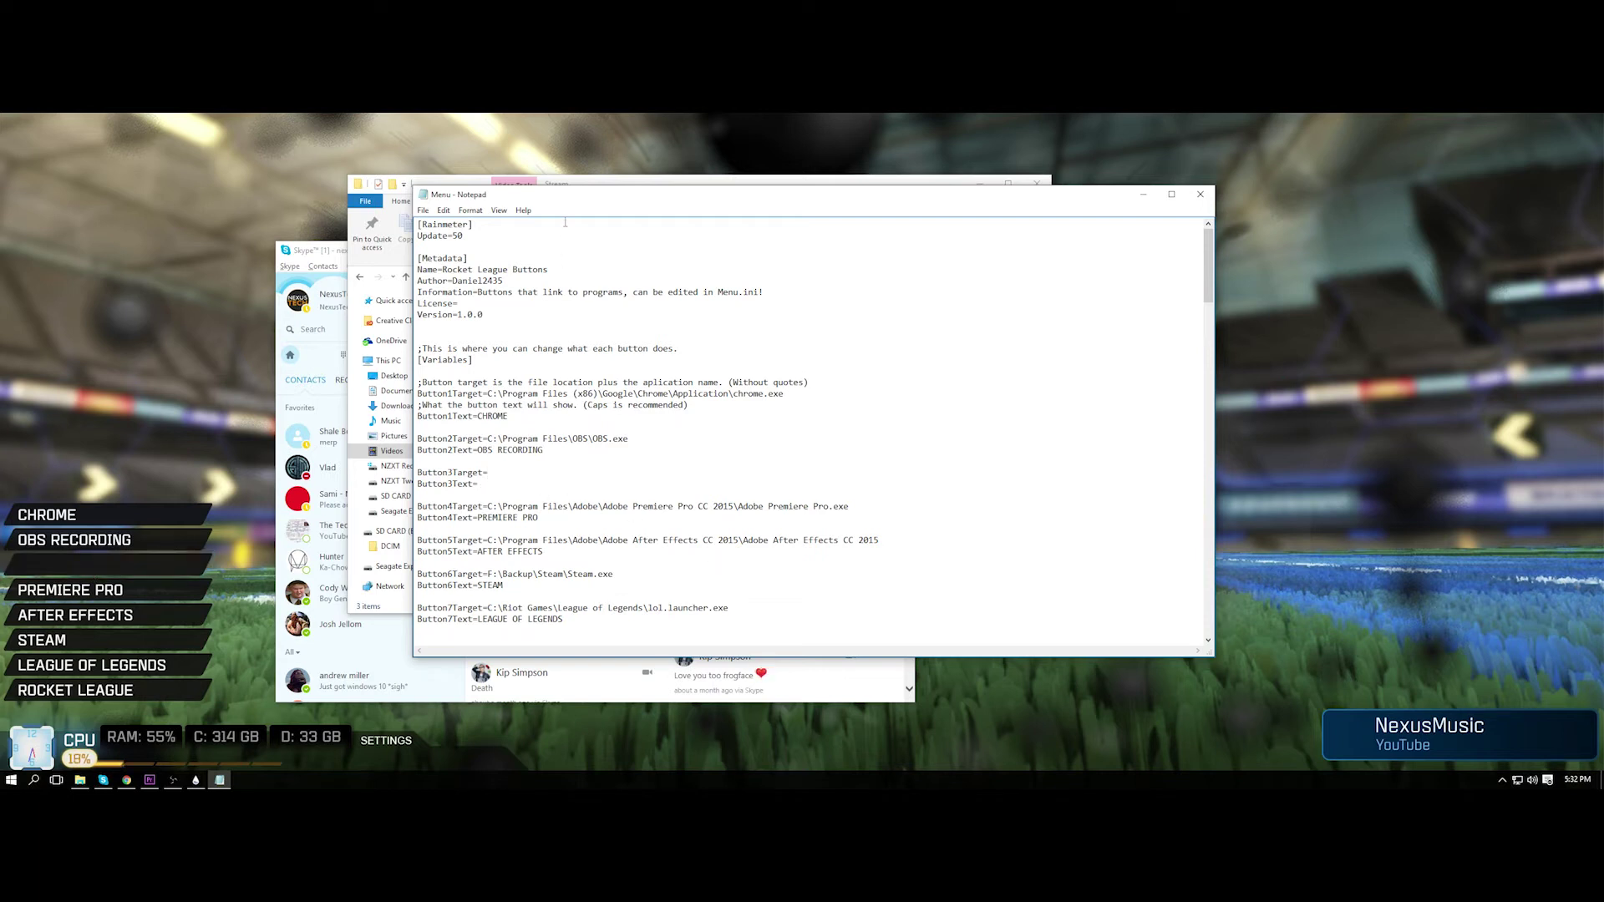
Step: Open the Videos\Stream folder beside Notepad and copy its address as text
{"action": "left_click_drag", "start_coordinate": [945, 193], "coordinate": [919, 169]}
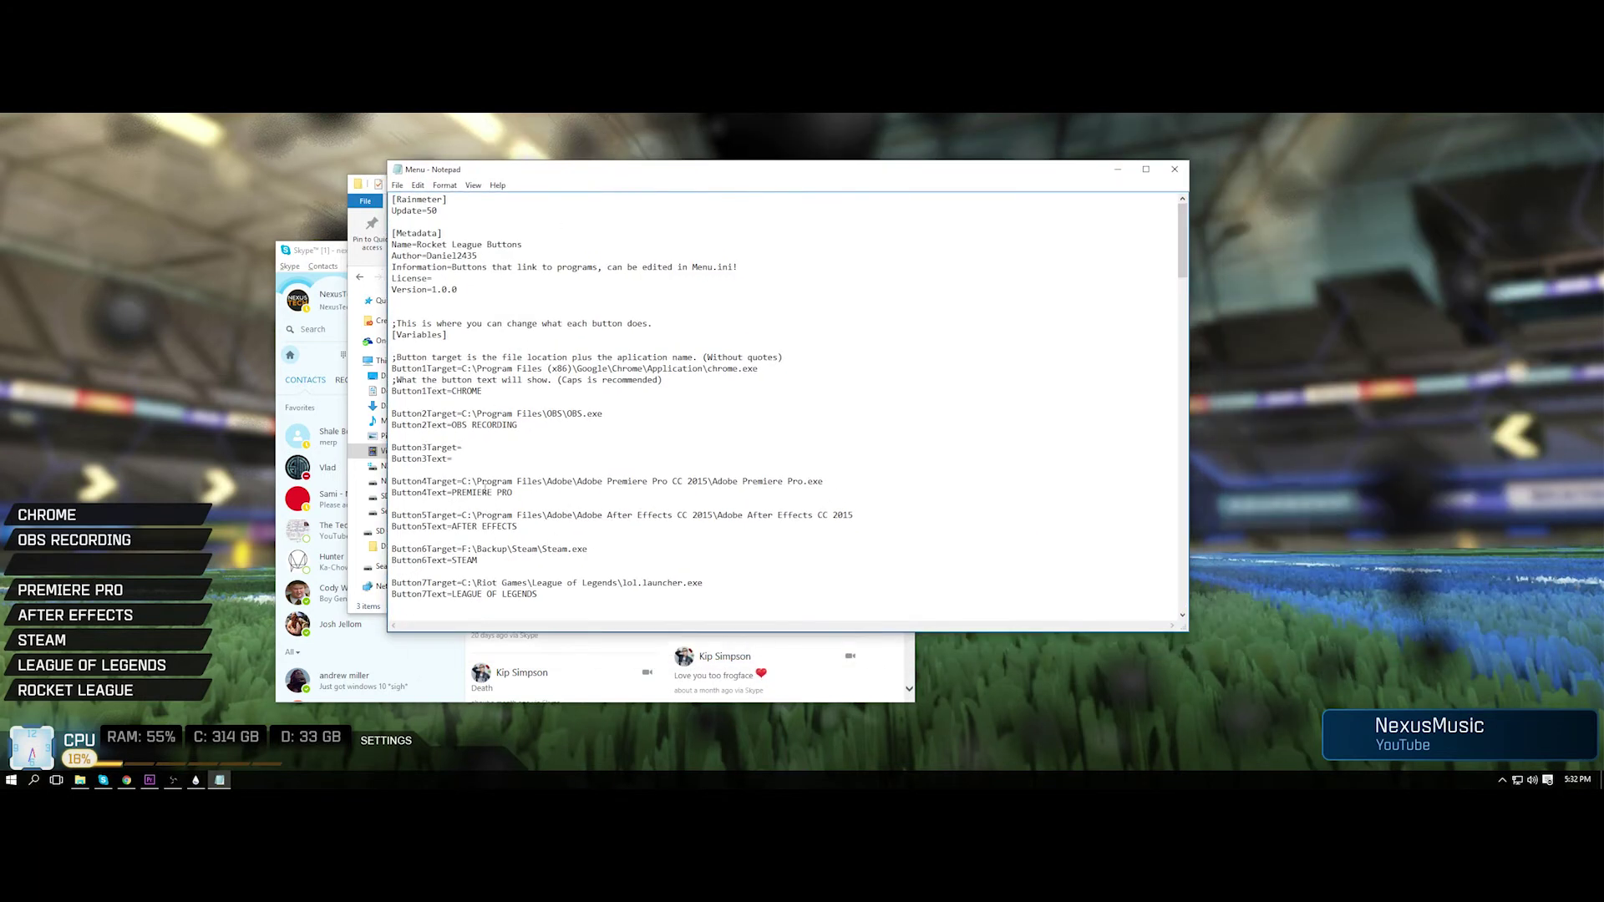
{"action": "left_click_drag", "start_coordinate": [708, 195], "coordinate": [992, 197]}
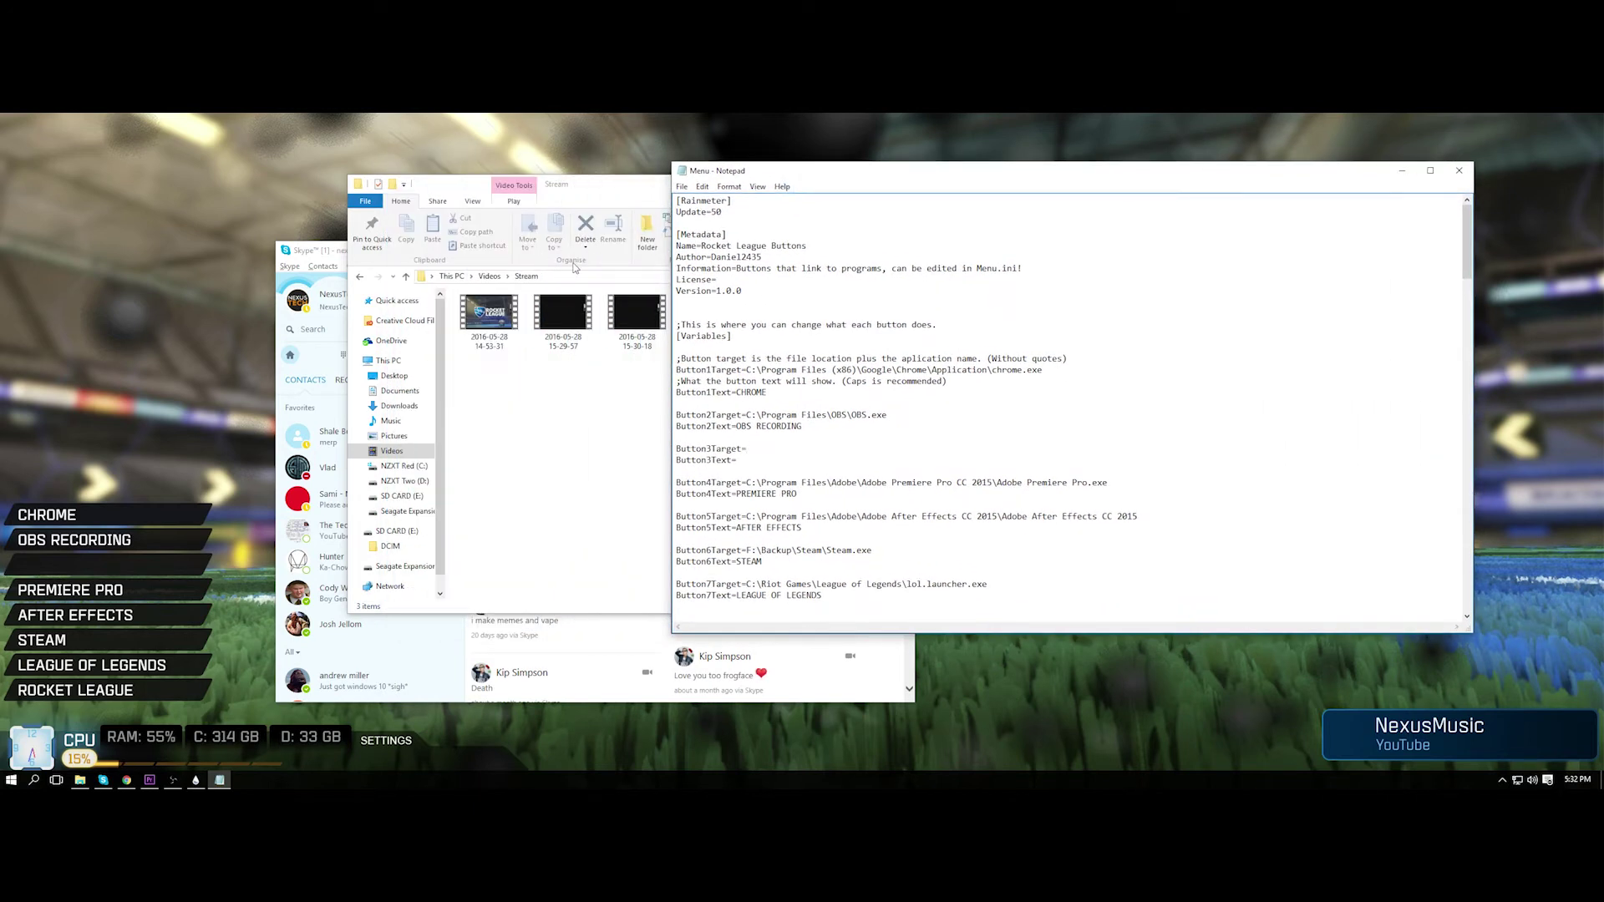
{"action": "left_click", "coordinate": [574, 286]}
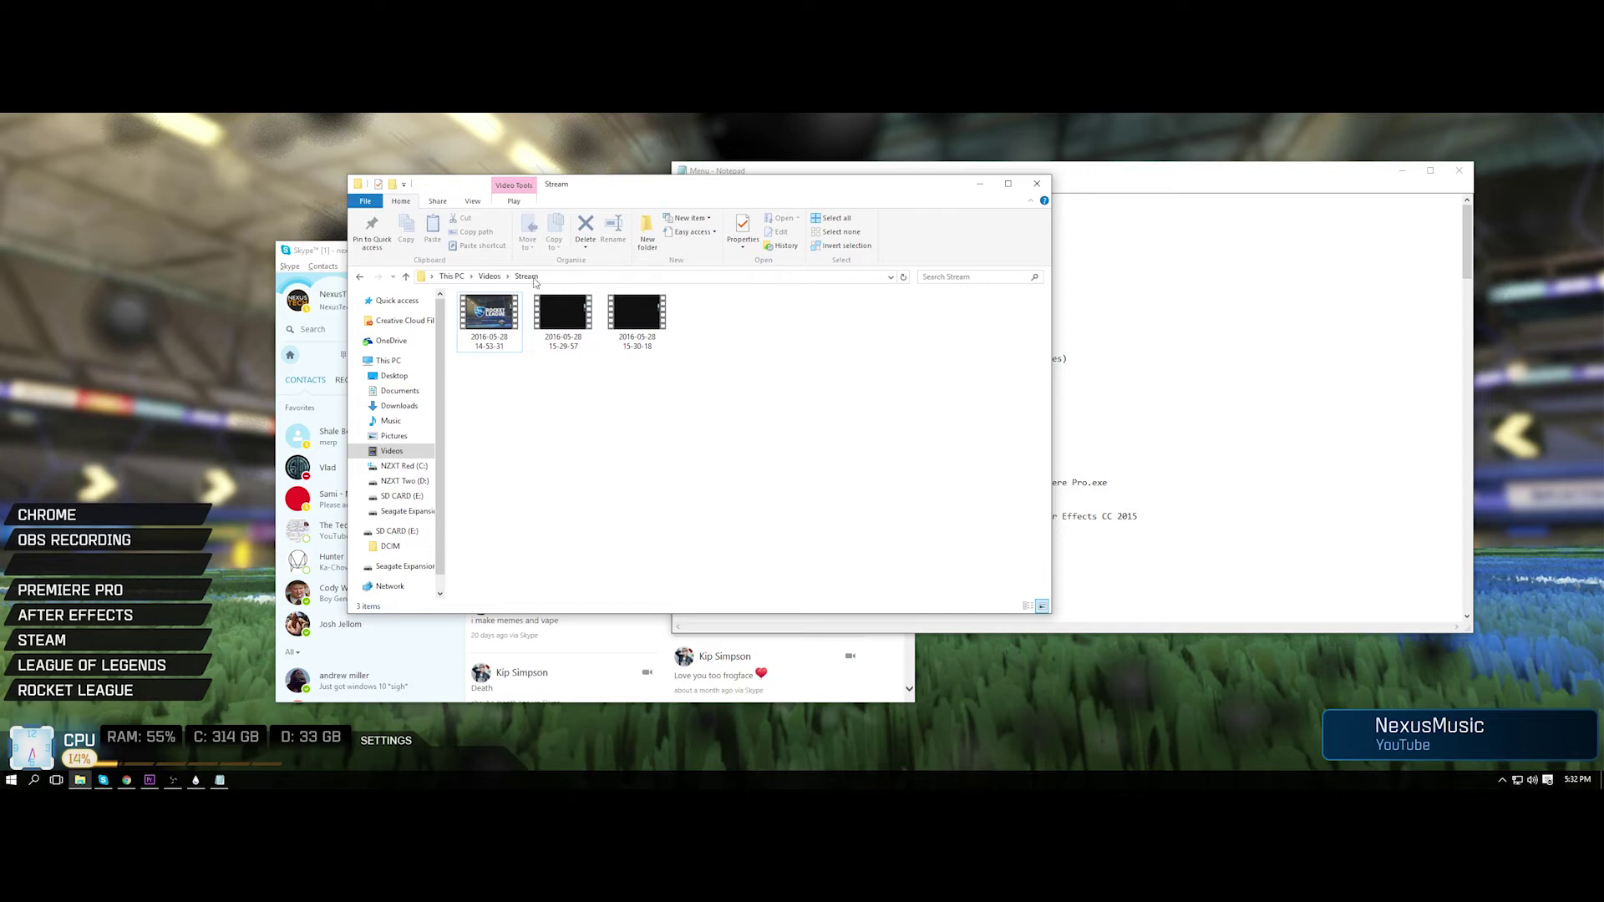
{"action": "left_click", "coordinate": [451, 277]}
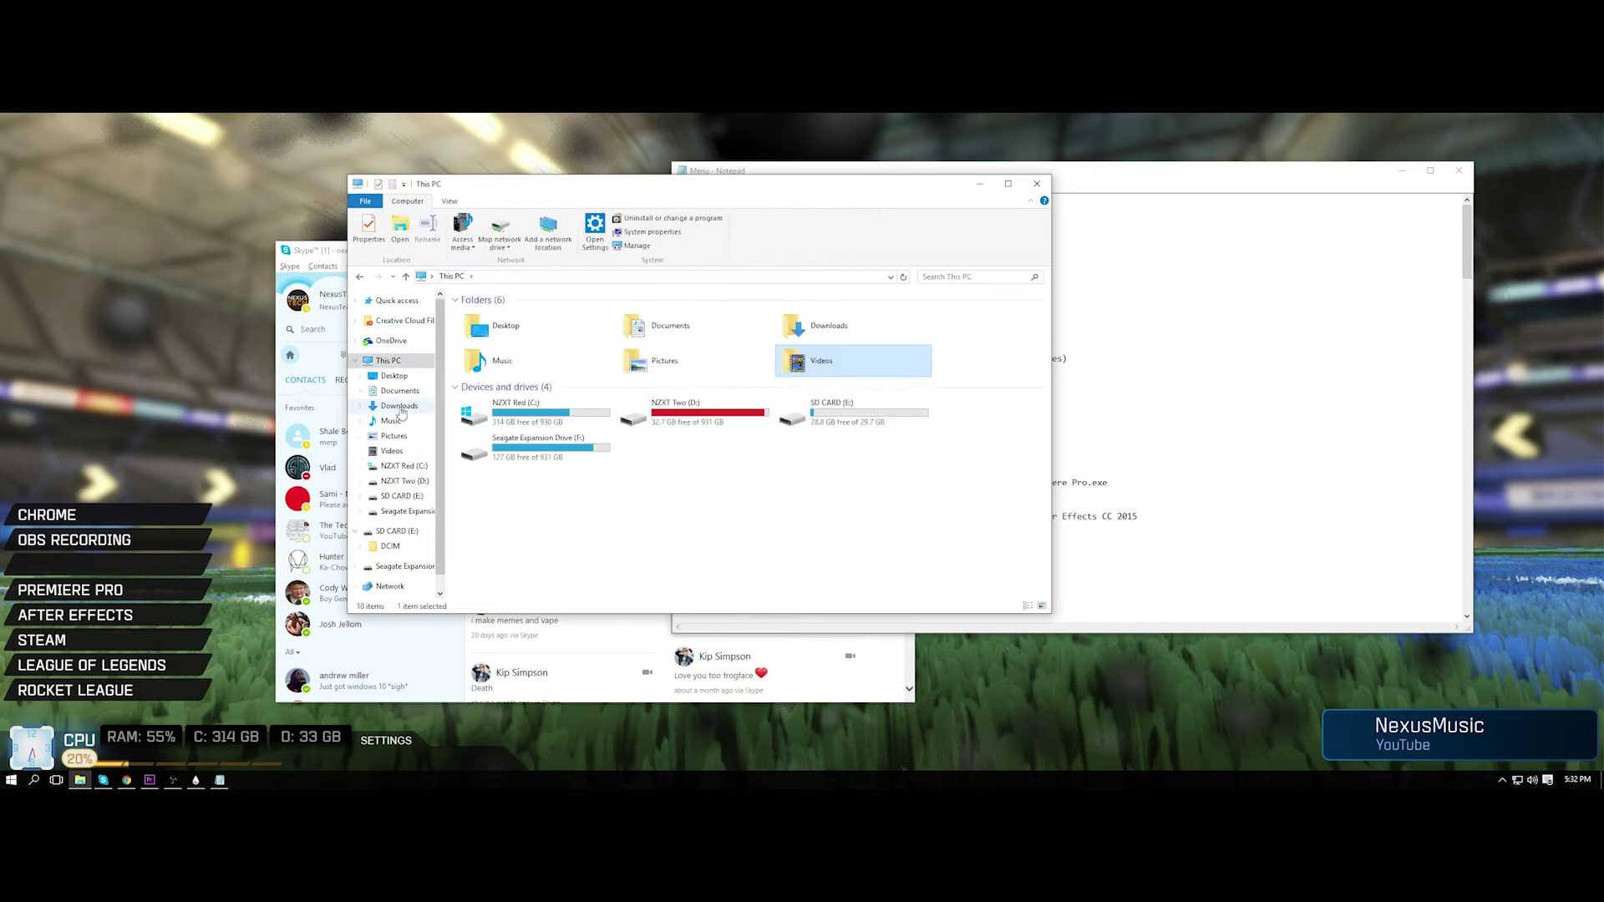
{"action": "left_click", "coordinate": [392, 450]}
{"action": "double_click", "coordinate": [552, 339]}
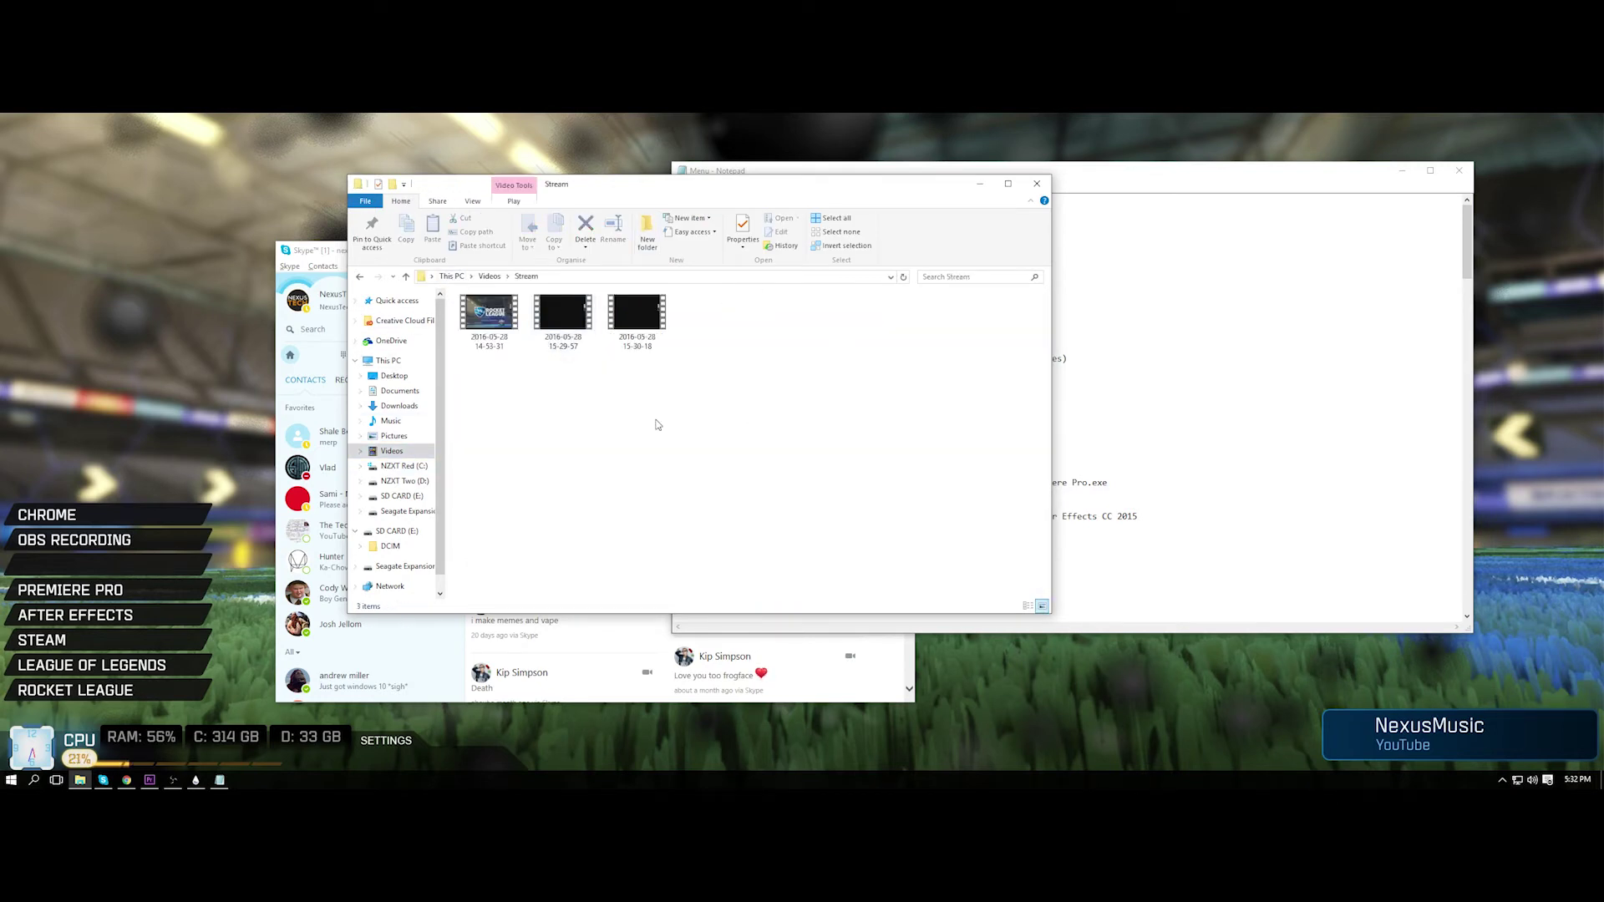
{"action": "left_click_drag", "start_coordinate": [620, 192], "coordinate": [323, 194]}
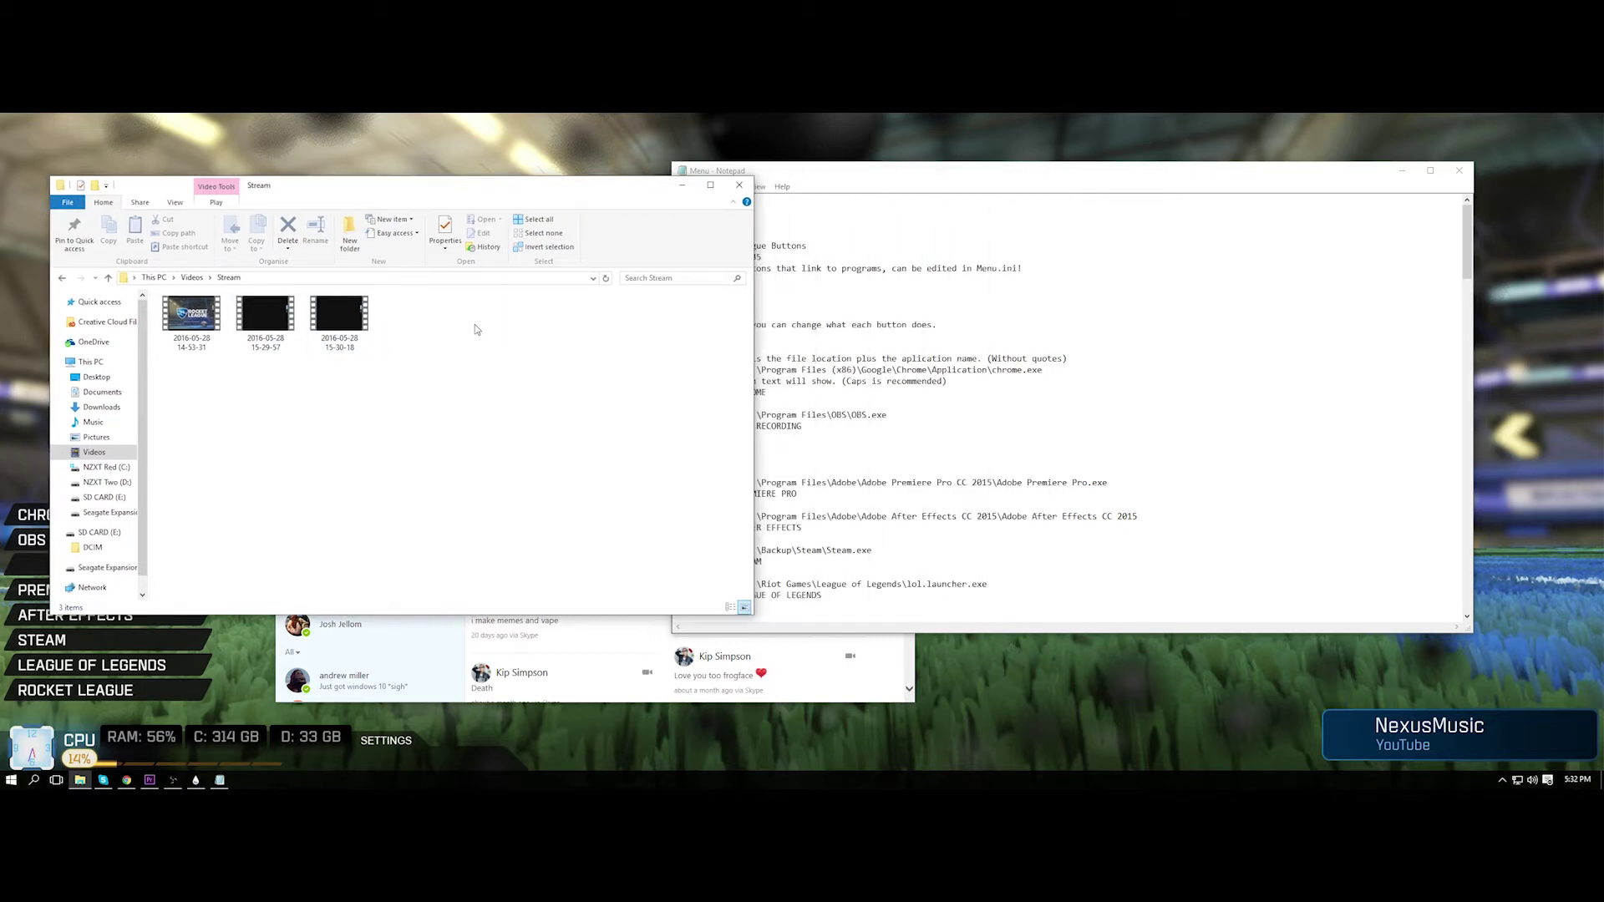
{"action": "right_click", "coordinate": [269, 285]}
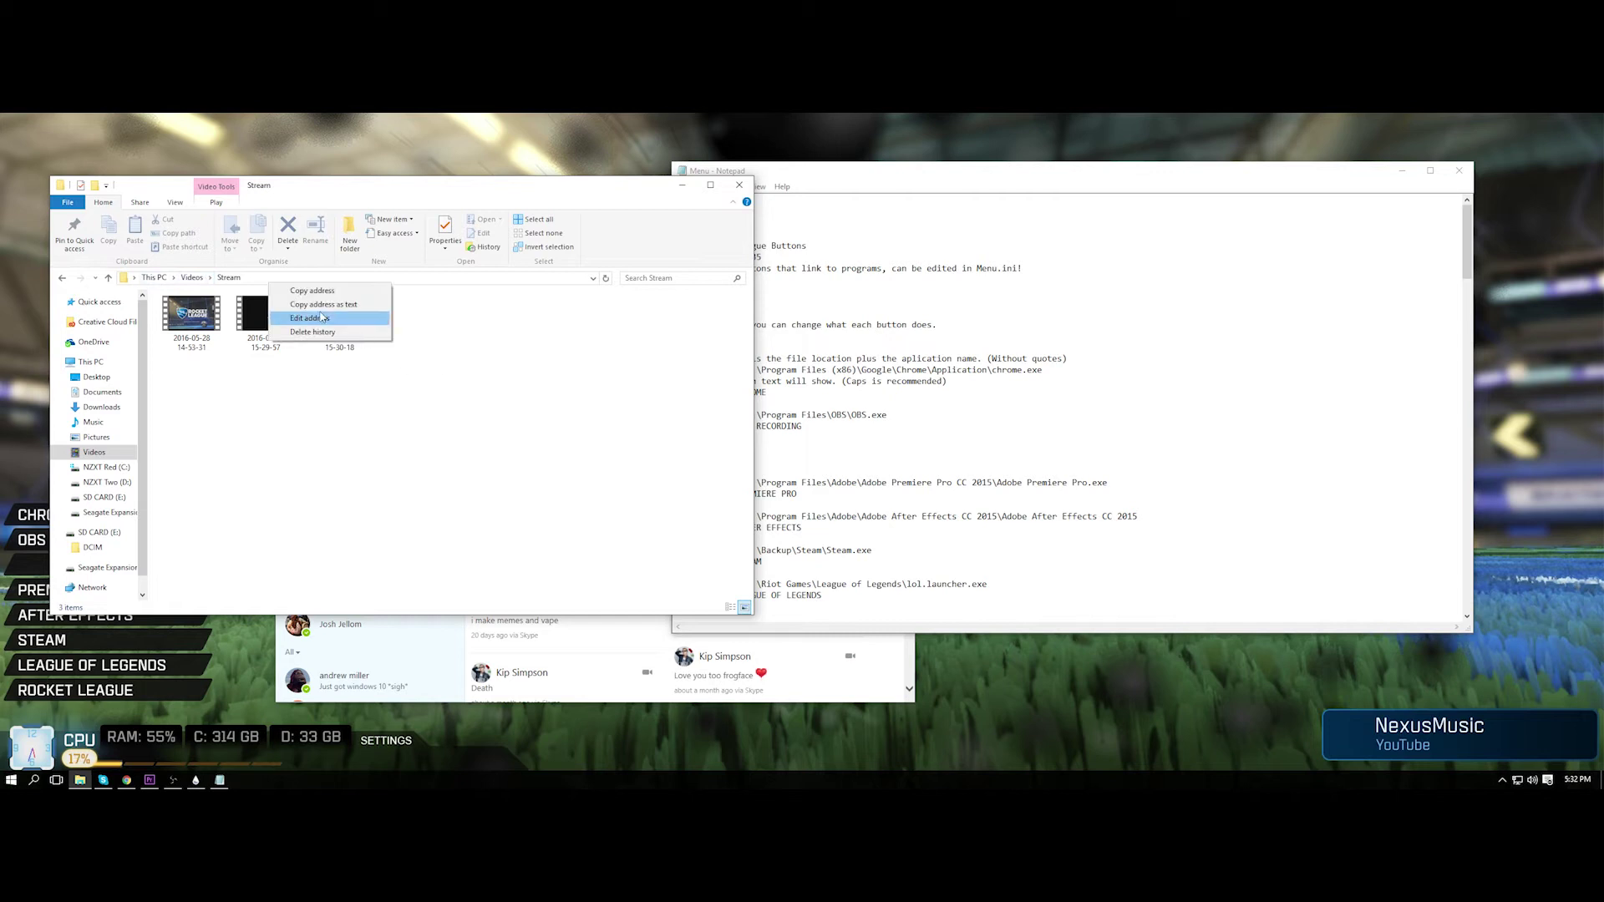
{"action": "left_click", "coordinate": [320, 313]}
Step: Paste the Stream folder path after Button3Target= and enter STREAM HIGHLIGHTS as Button3Text
{"action": "left_click", "coordinate": [804, 428]}
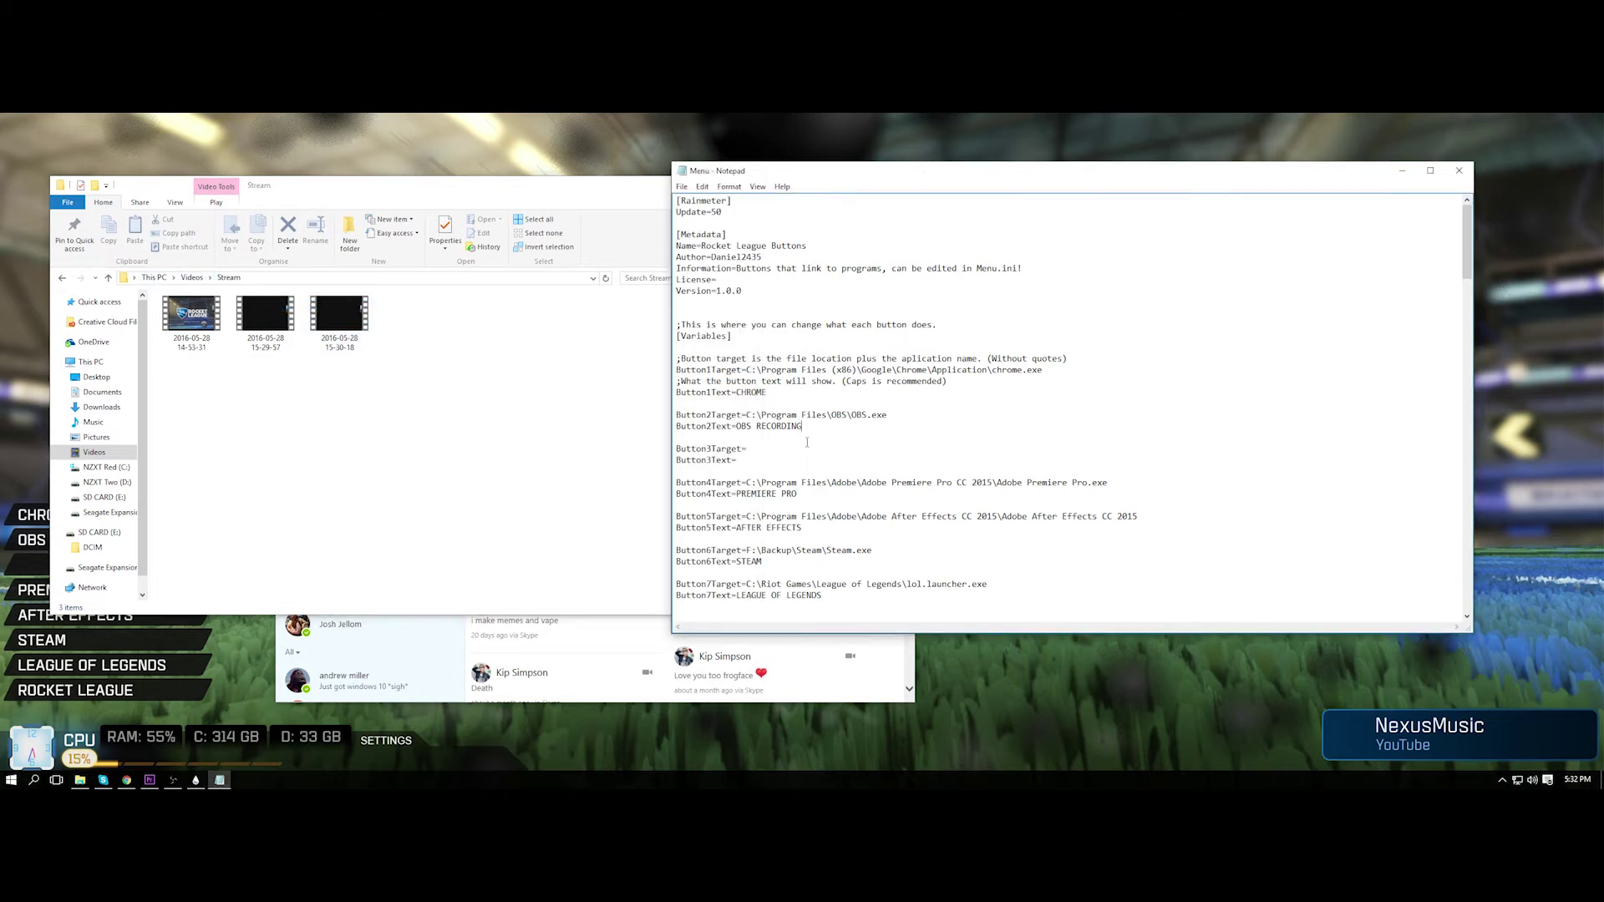
{"action": "left_click", "coordinate": [793, 449]}
{"action": "key", "text": "ctrl+v"}
{"action": "left_click", "coordinate": [491, 194]}
{"action": "left_click", "coordinate": [710, 185]}
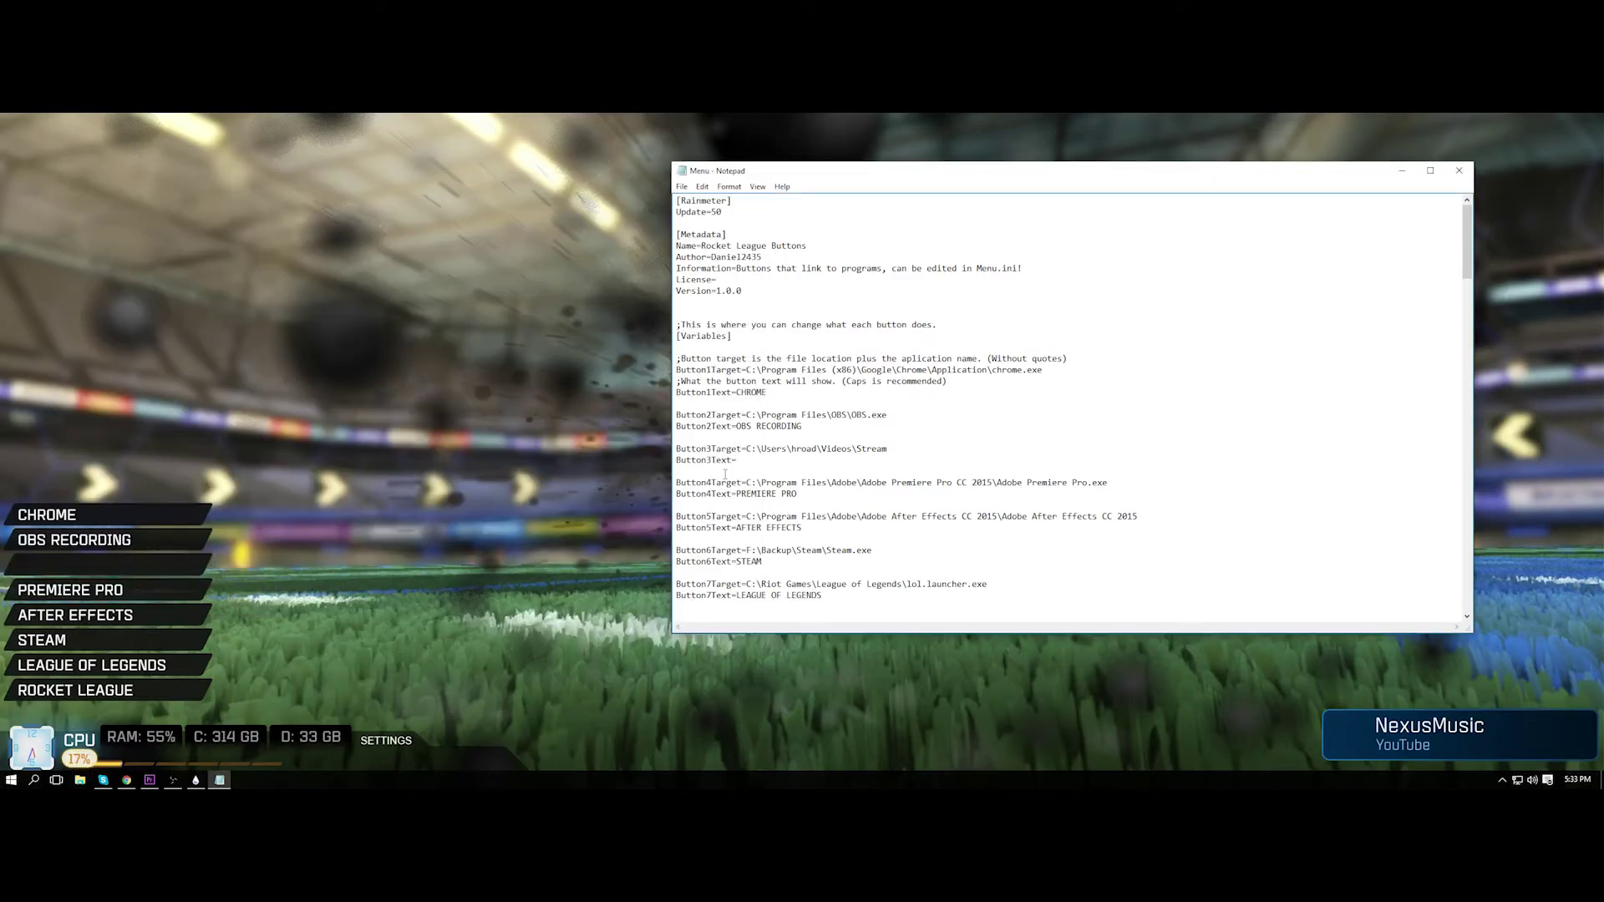
{"action": "type", "text": "ST"}
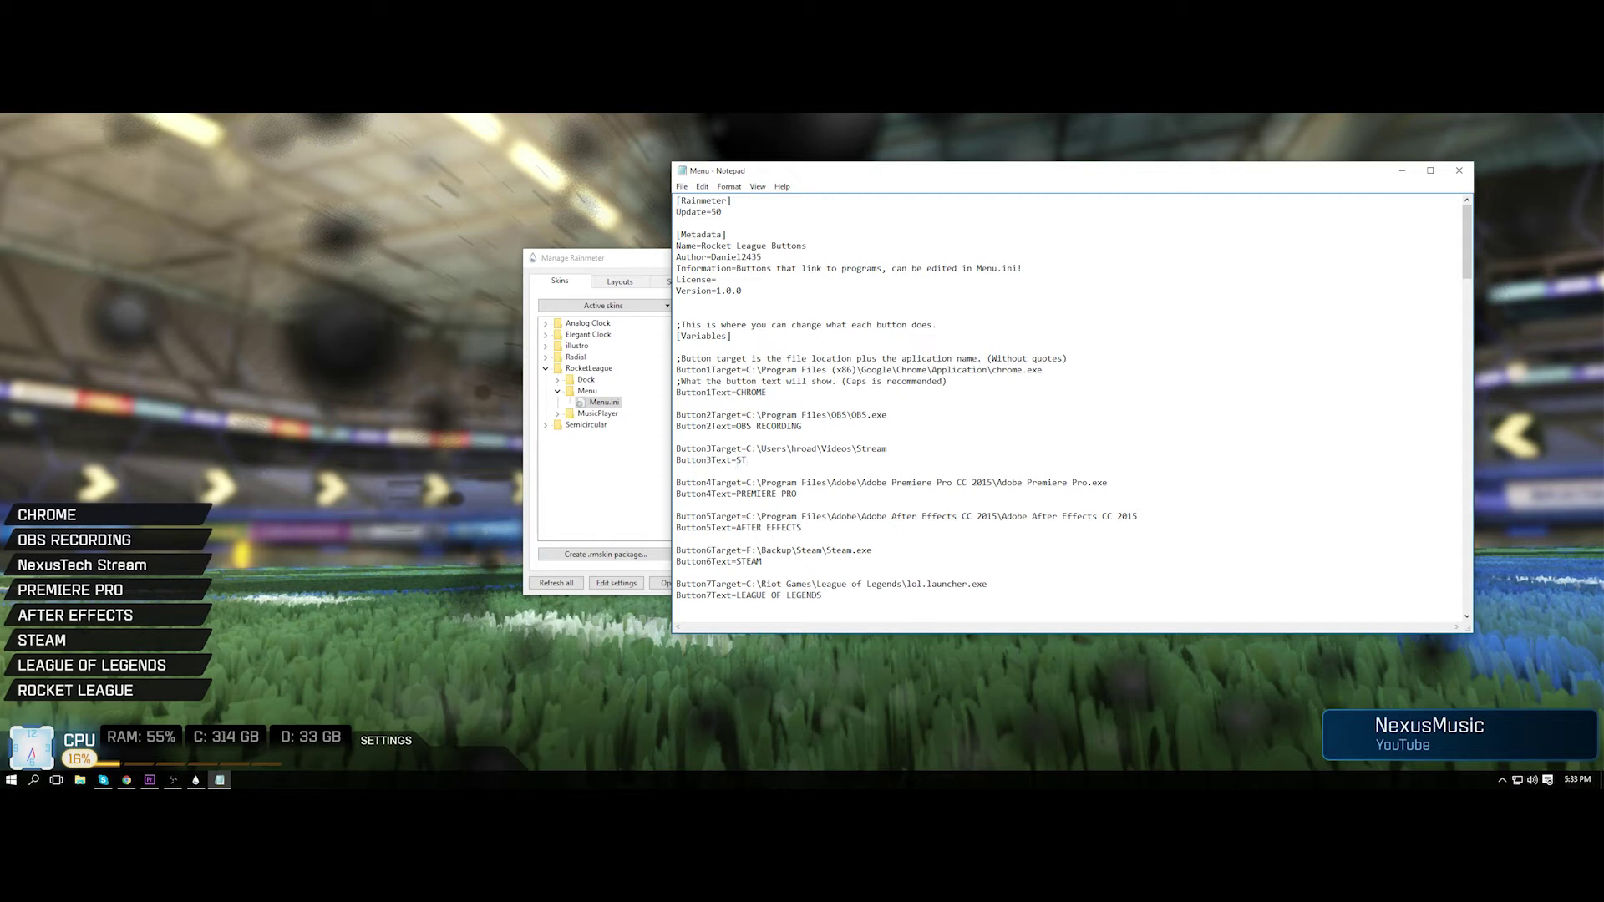
{"action": "type", "text": "REAM HIGHLIGHTS"}
Step: Save Menu.ini and refresh the Menu skin in Rainmeter
{"action": "left_click", "coordinate": [682, 187]}
{"action": "left_click", "coordinate": [699, 231]}
{"action": "left_click", "coordinate": [640, 432]}
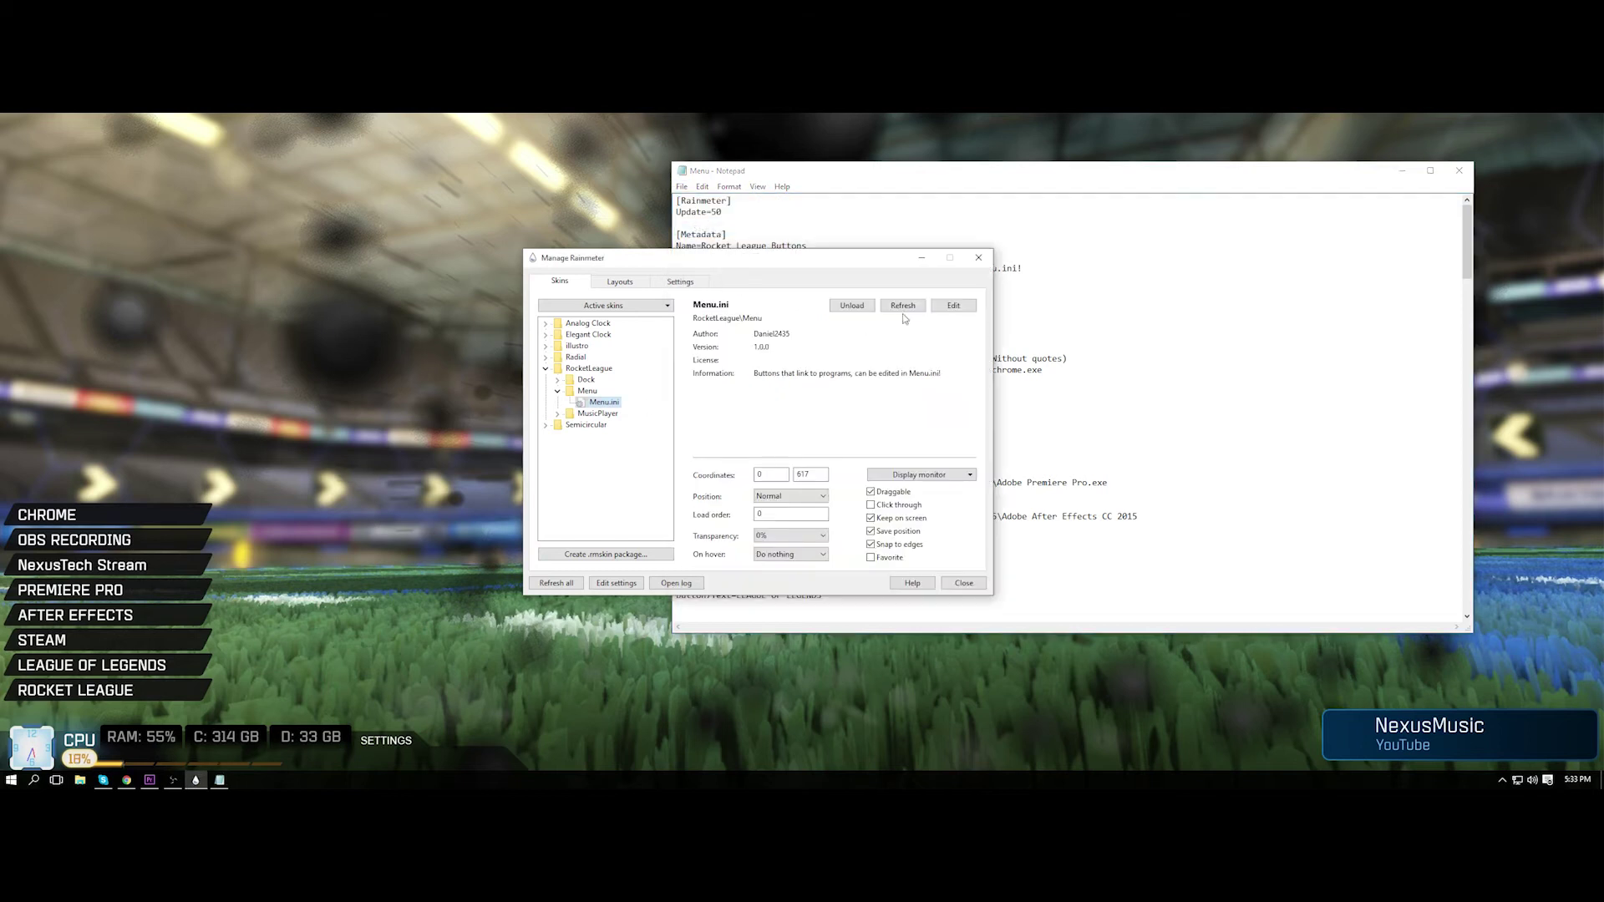
{"action": "left_click", "coordinate": [901, 316]}
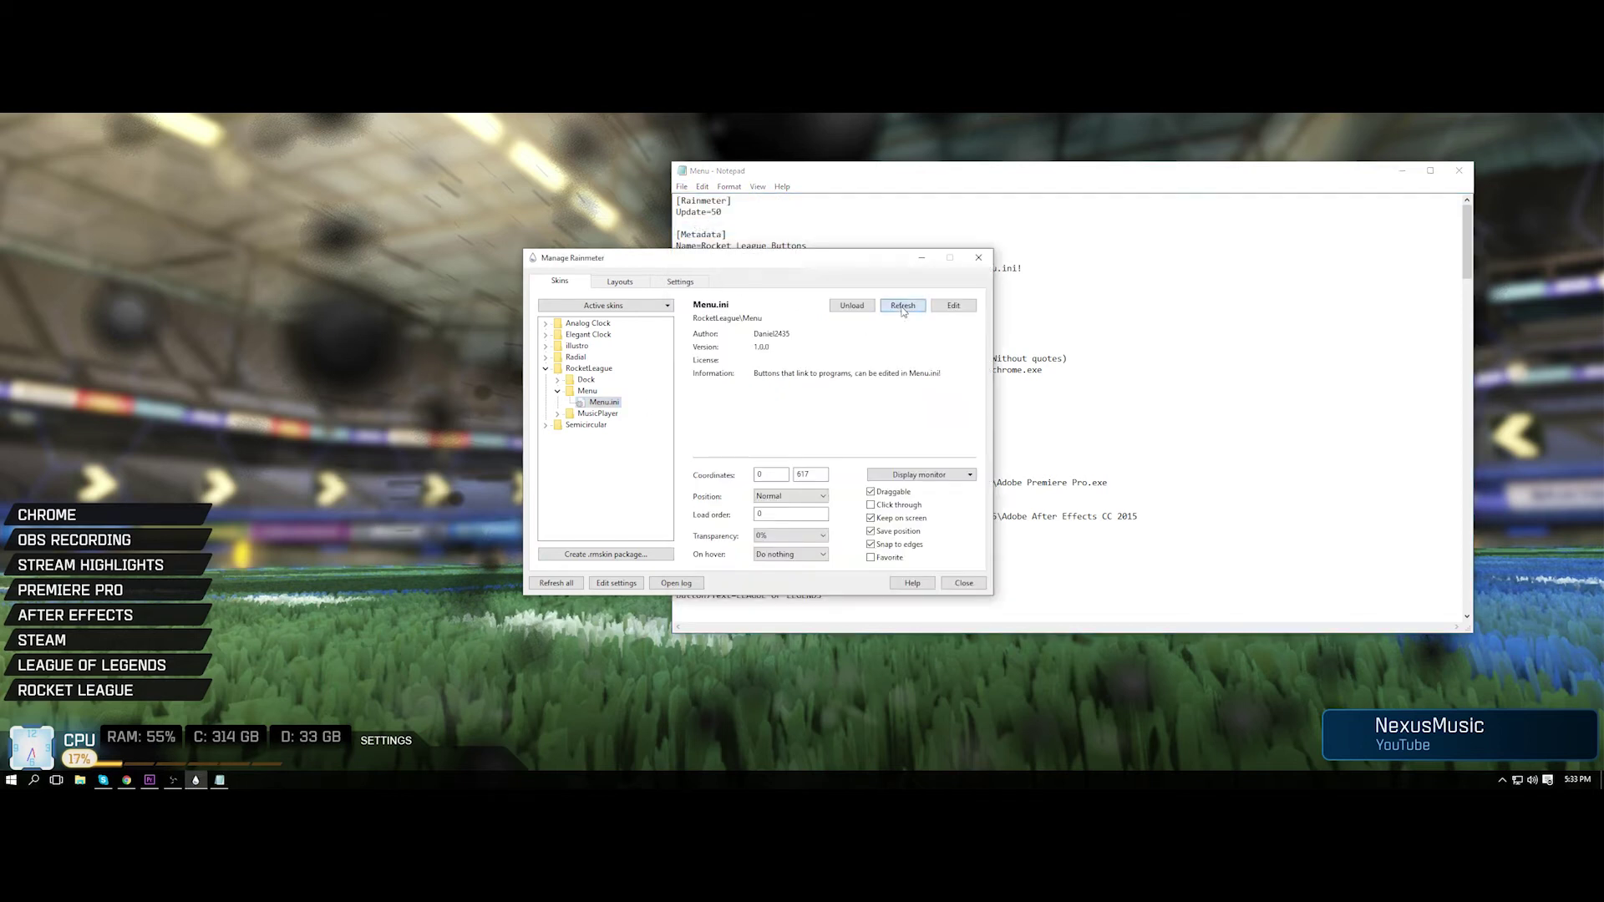
Step: Test the STREAM HIGHLIGHTS button twice, closing the Stream folder it opens
{"action": "left_click", "coordinate": [153, 574]}
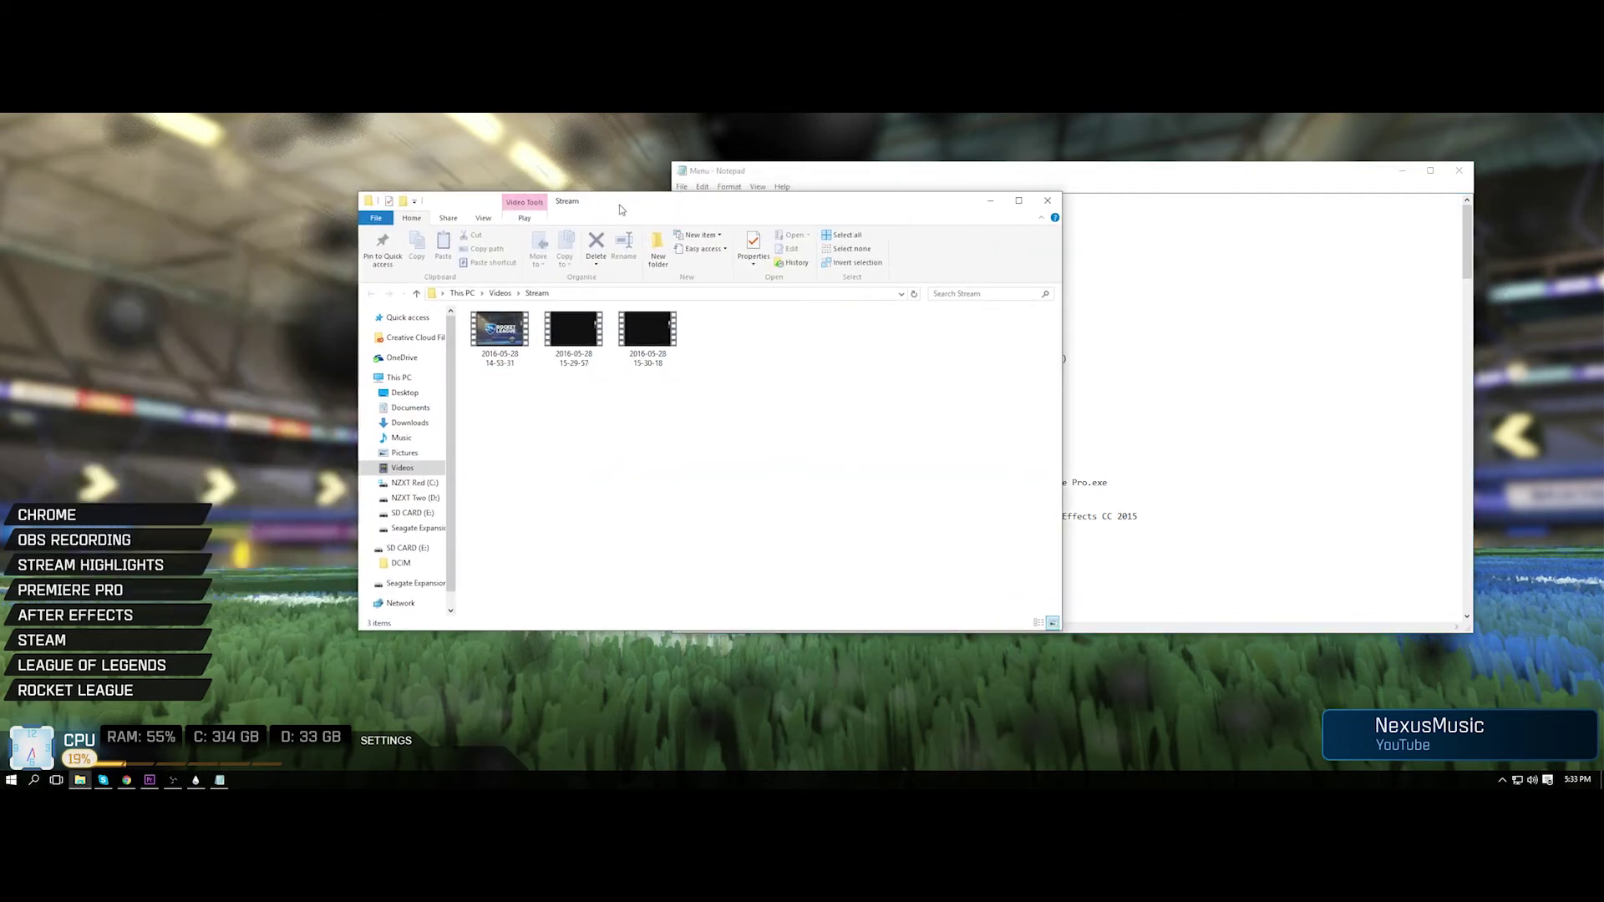
{"action": "left_click", "coordinate": [1047, 201]}
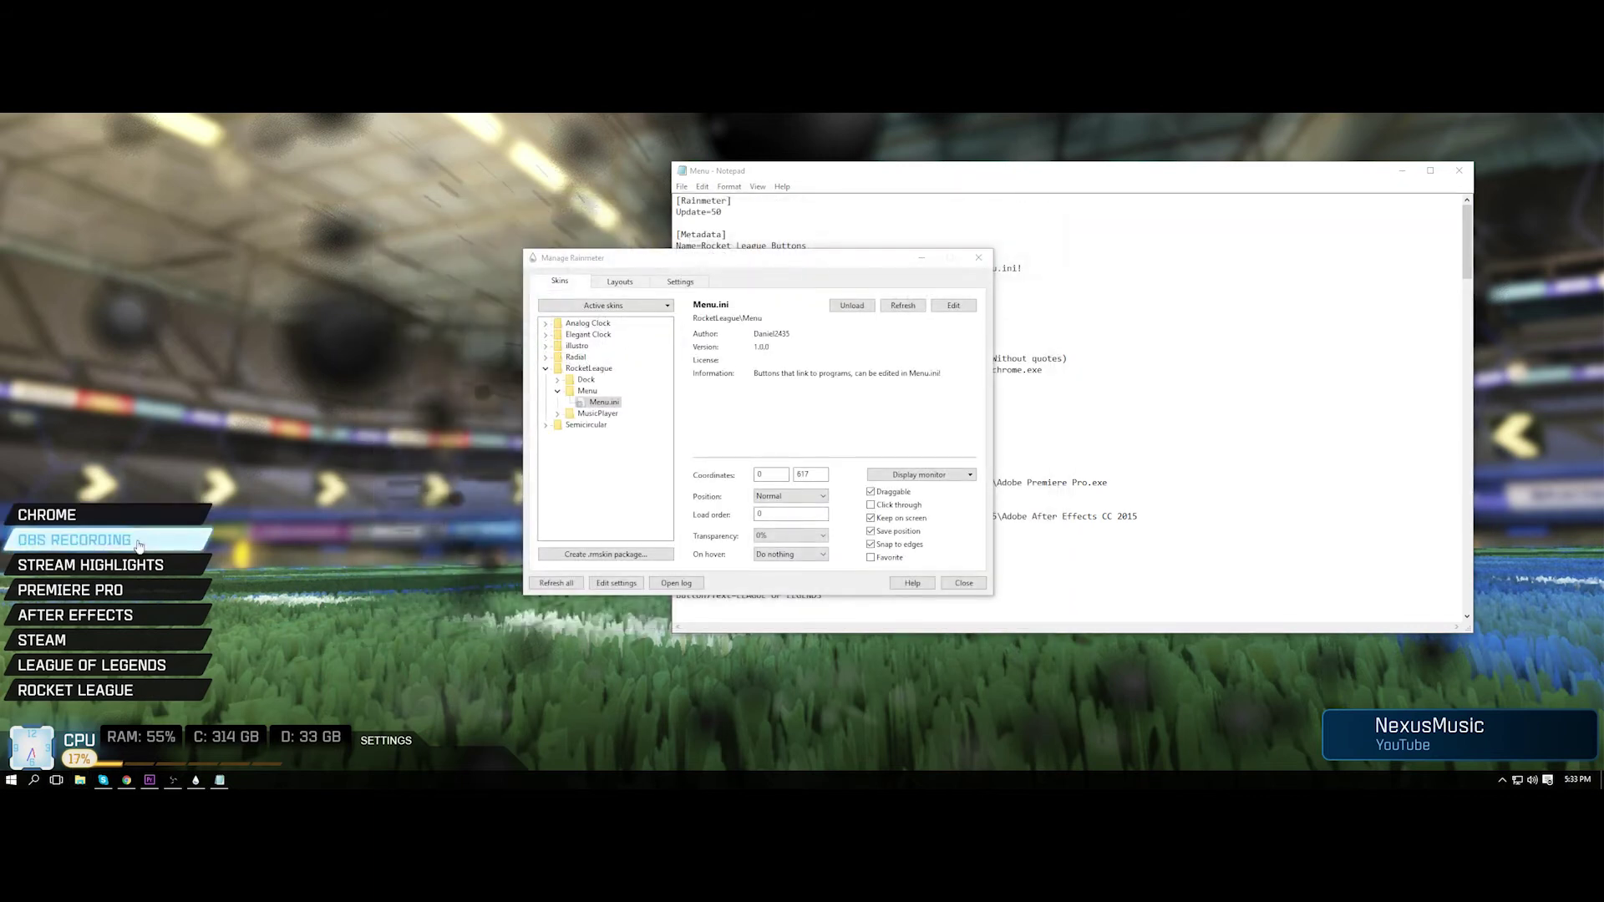
{"action": "left_click", "coordinate": [138, 564]}
{"action": "key", "text": "alt+F4"}
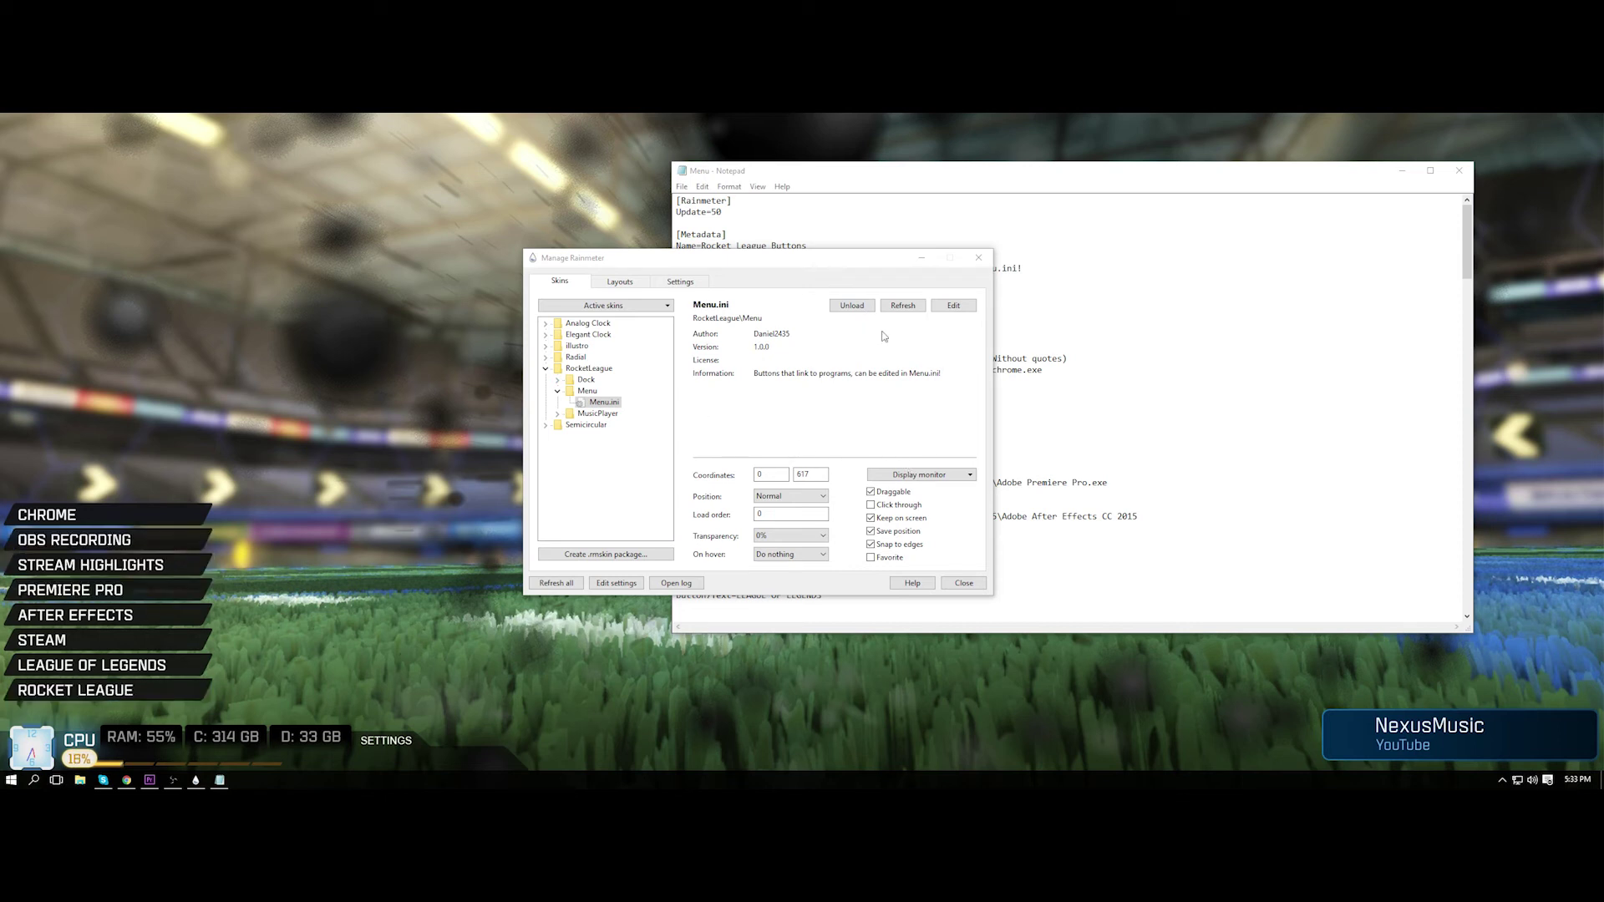
{"action": "left_click_drag", "start_coordinate": [813, 261], "coordinate": [518, 224]}
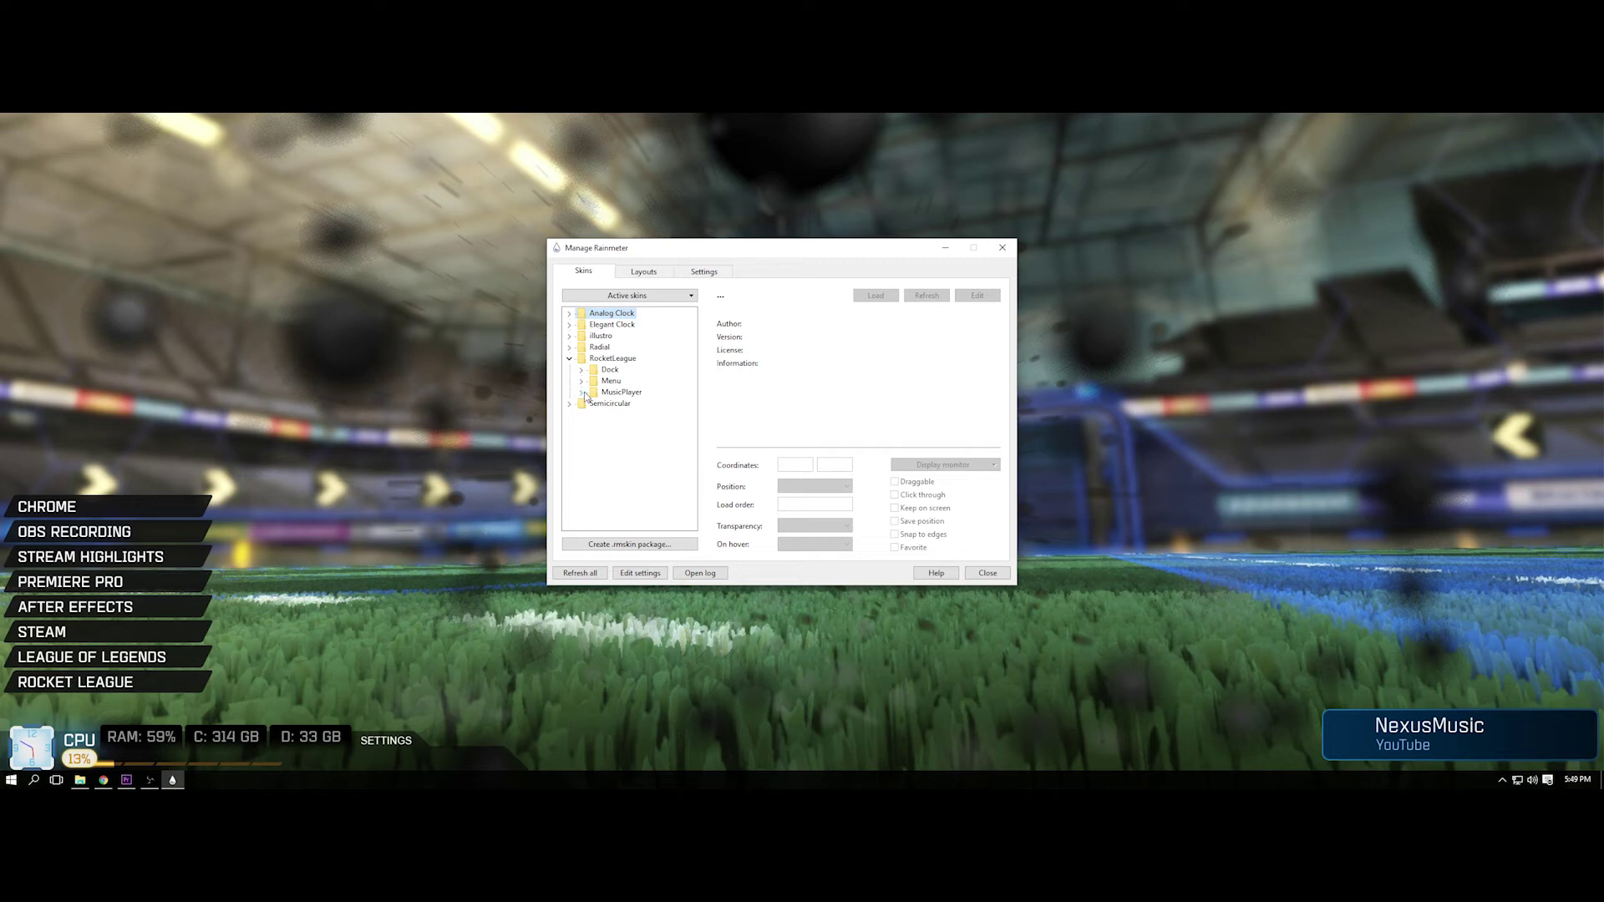
Step: Expand MusicPlayer and load the Spotify.ini player skin
{"action": "left_click", "coordinate": [582, 393]}
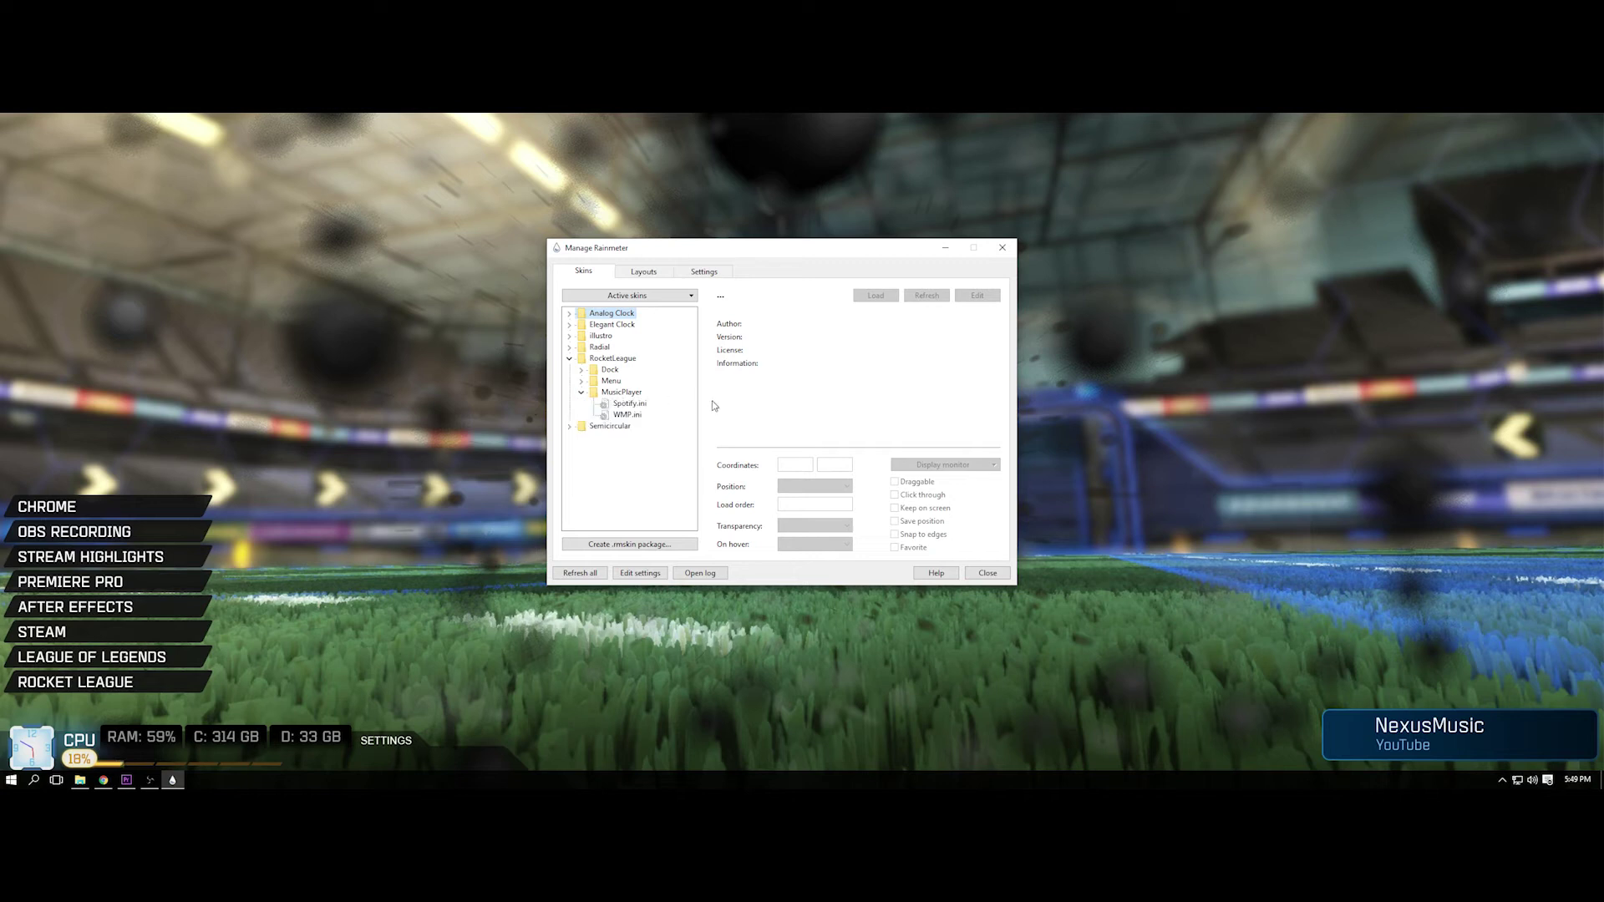
{"action": "left_click", "coordinate": [627, 414]}
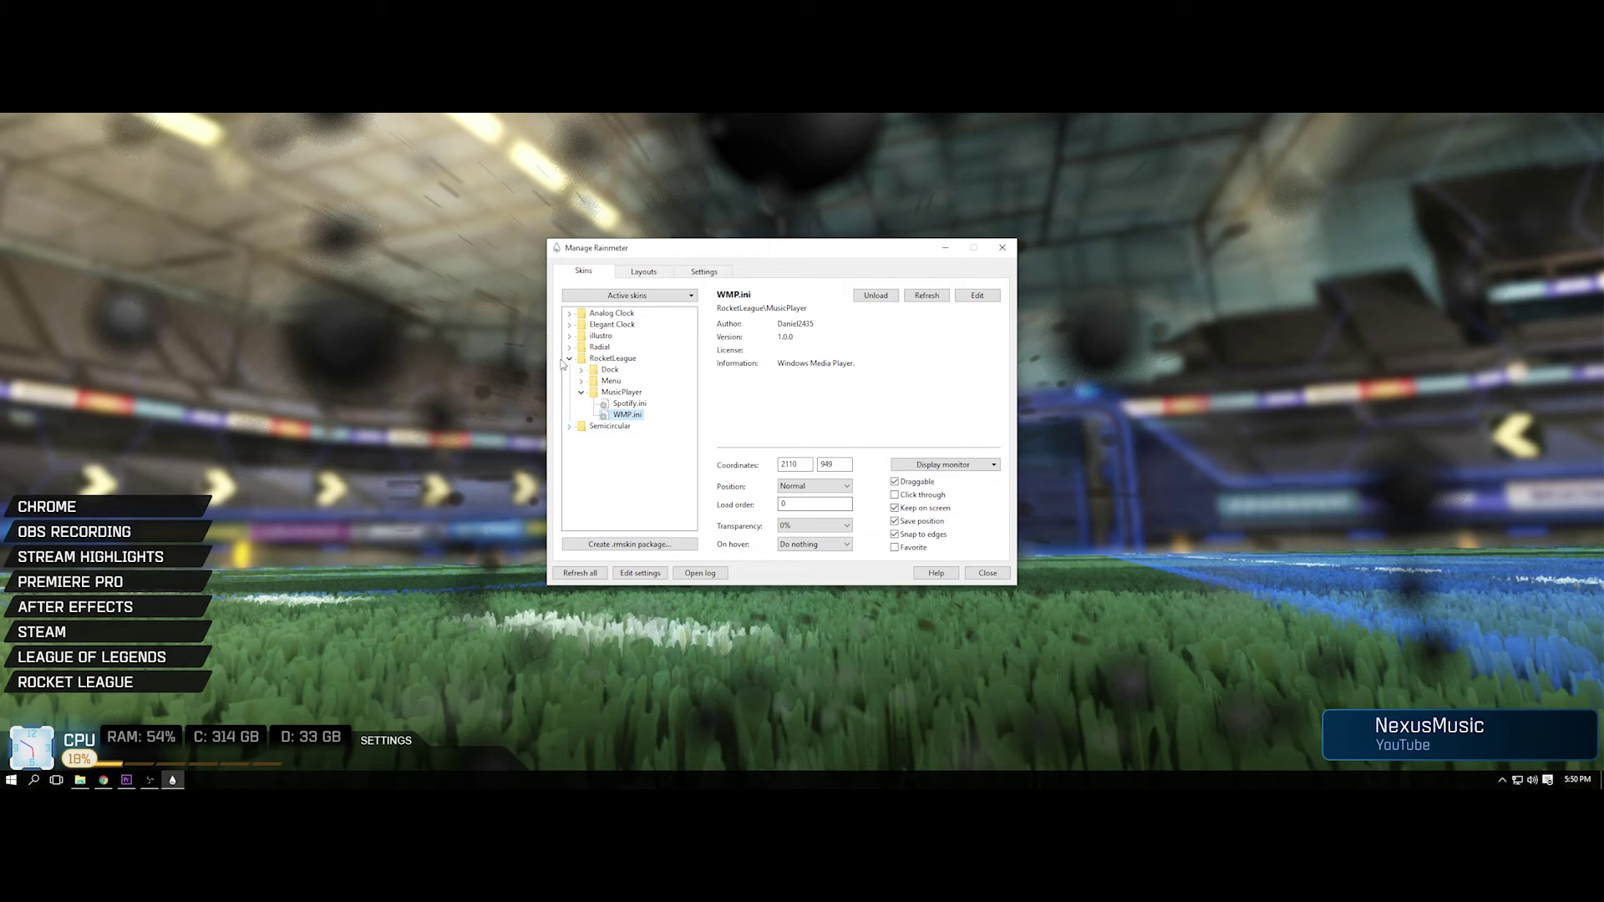
{"action": "left_click", "coordinate": [628, 405]}
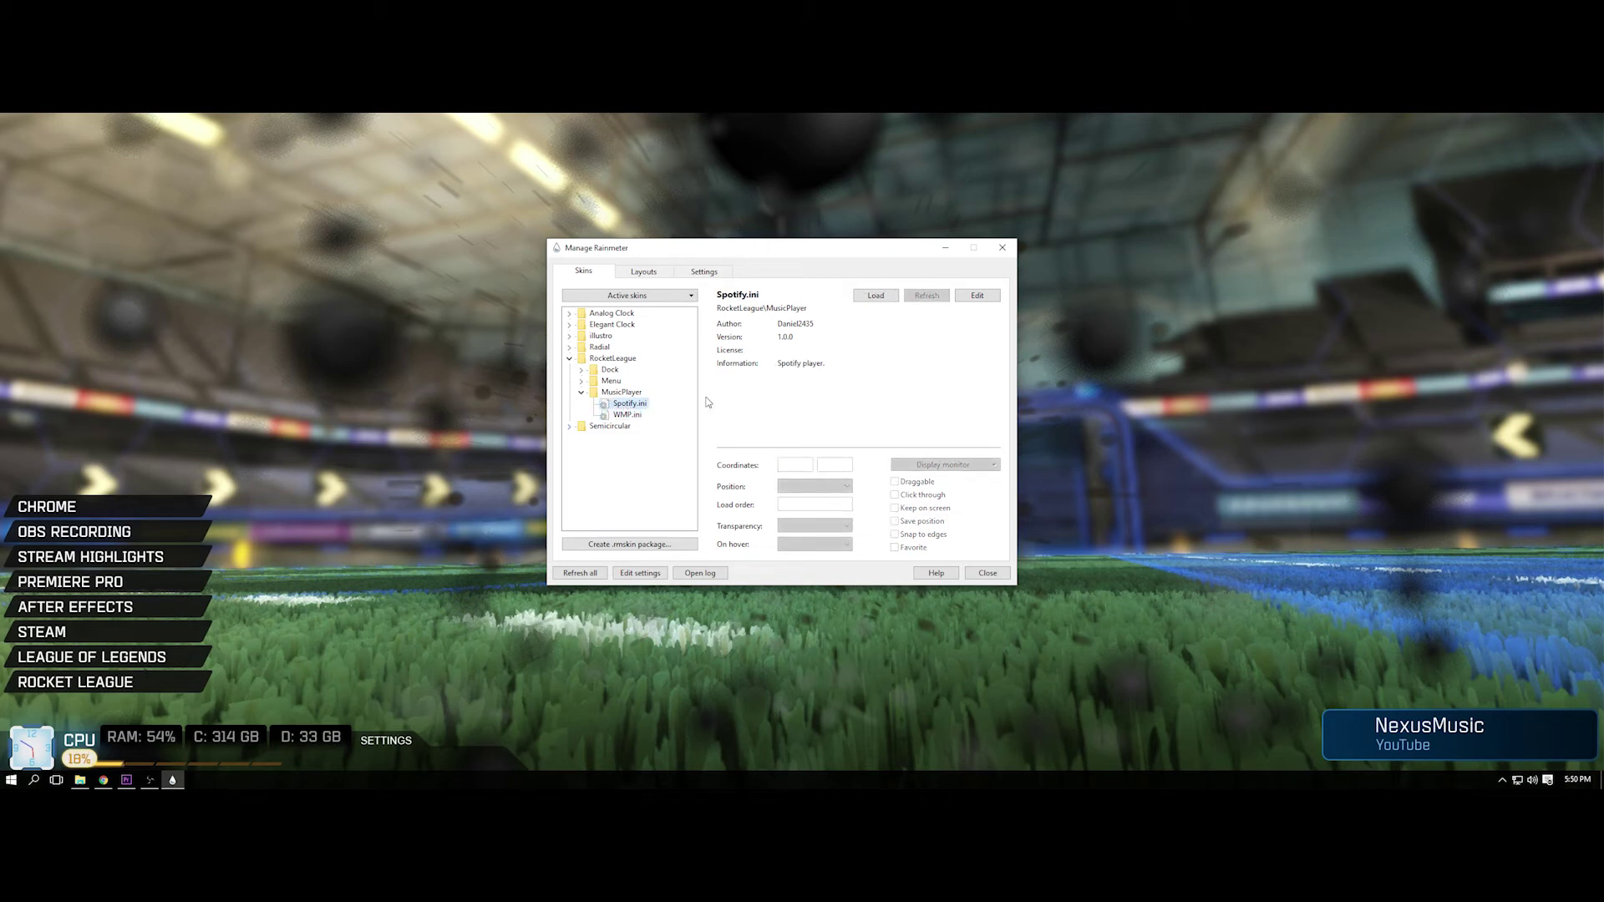
{"action": "left_click", "coordinate": [876, 295]}
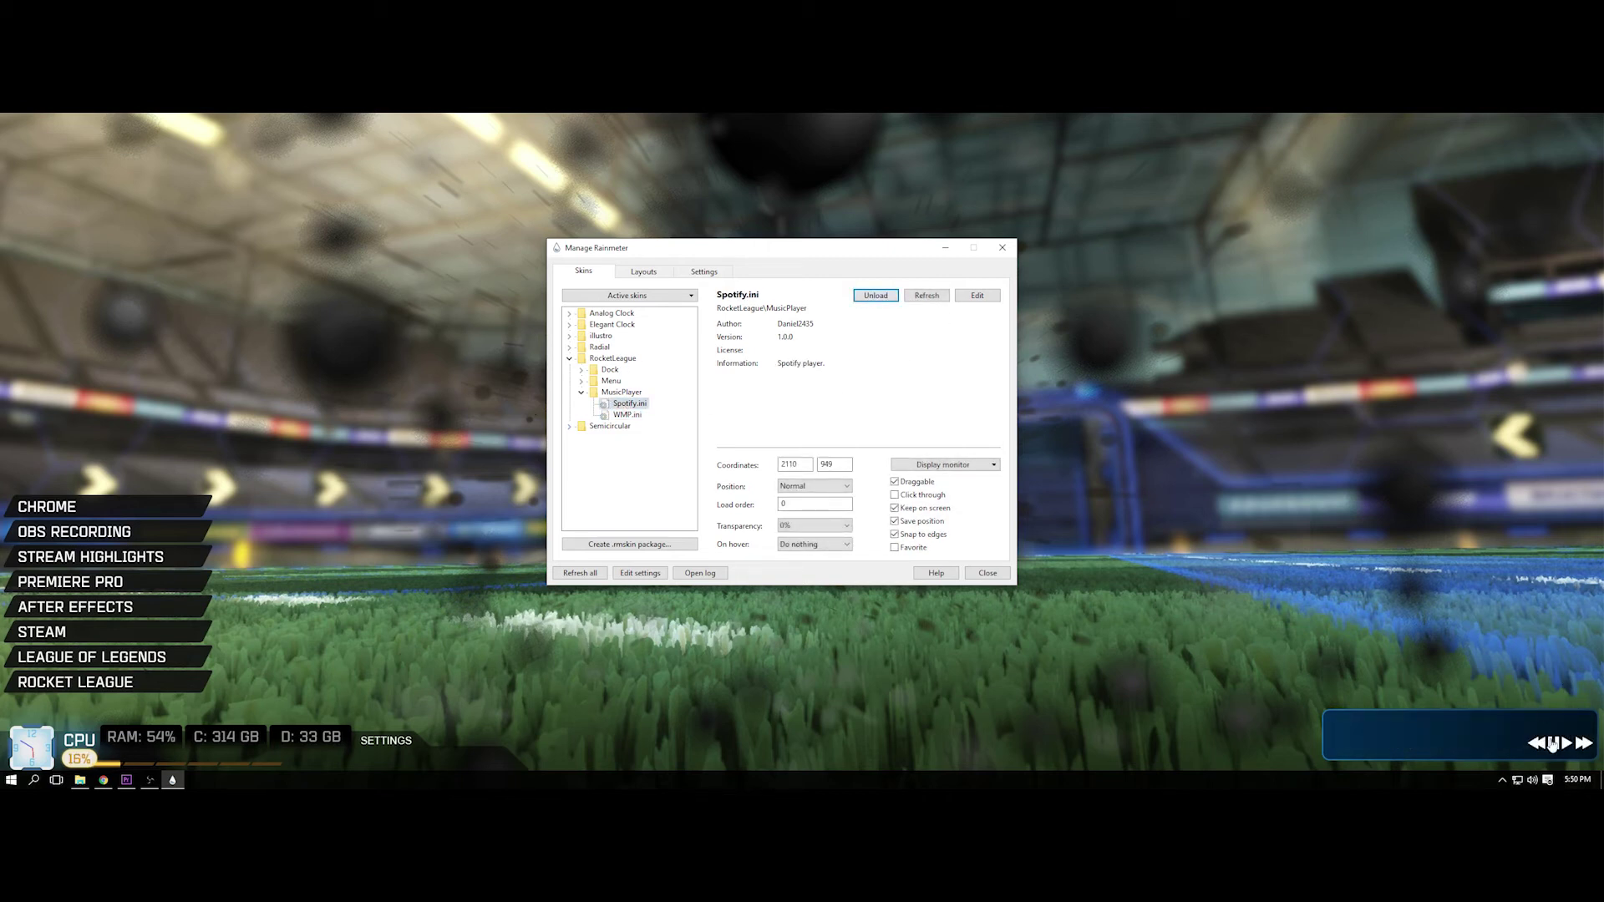
Step: Try the Spotify player at the screen edge, then reload the WMP.ini player skin
{"action": "left_click", "coordinate": [1415, 749]}
{"action": "left_click_drag", "start_coordinate": [1562, 752], "coordinate": [1598, 756]}
{"action": "left_click", "coordinate": [626, 415]}
{"action": "left_click", "coordinate": [873, 296]}
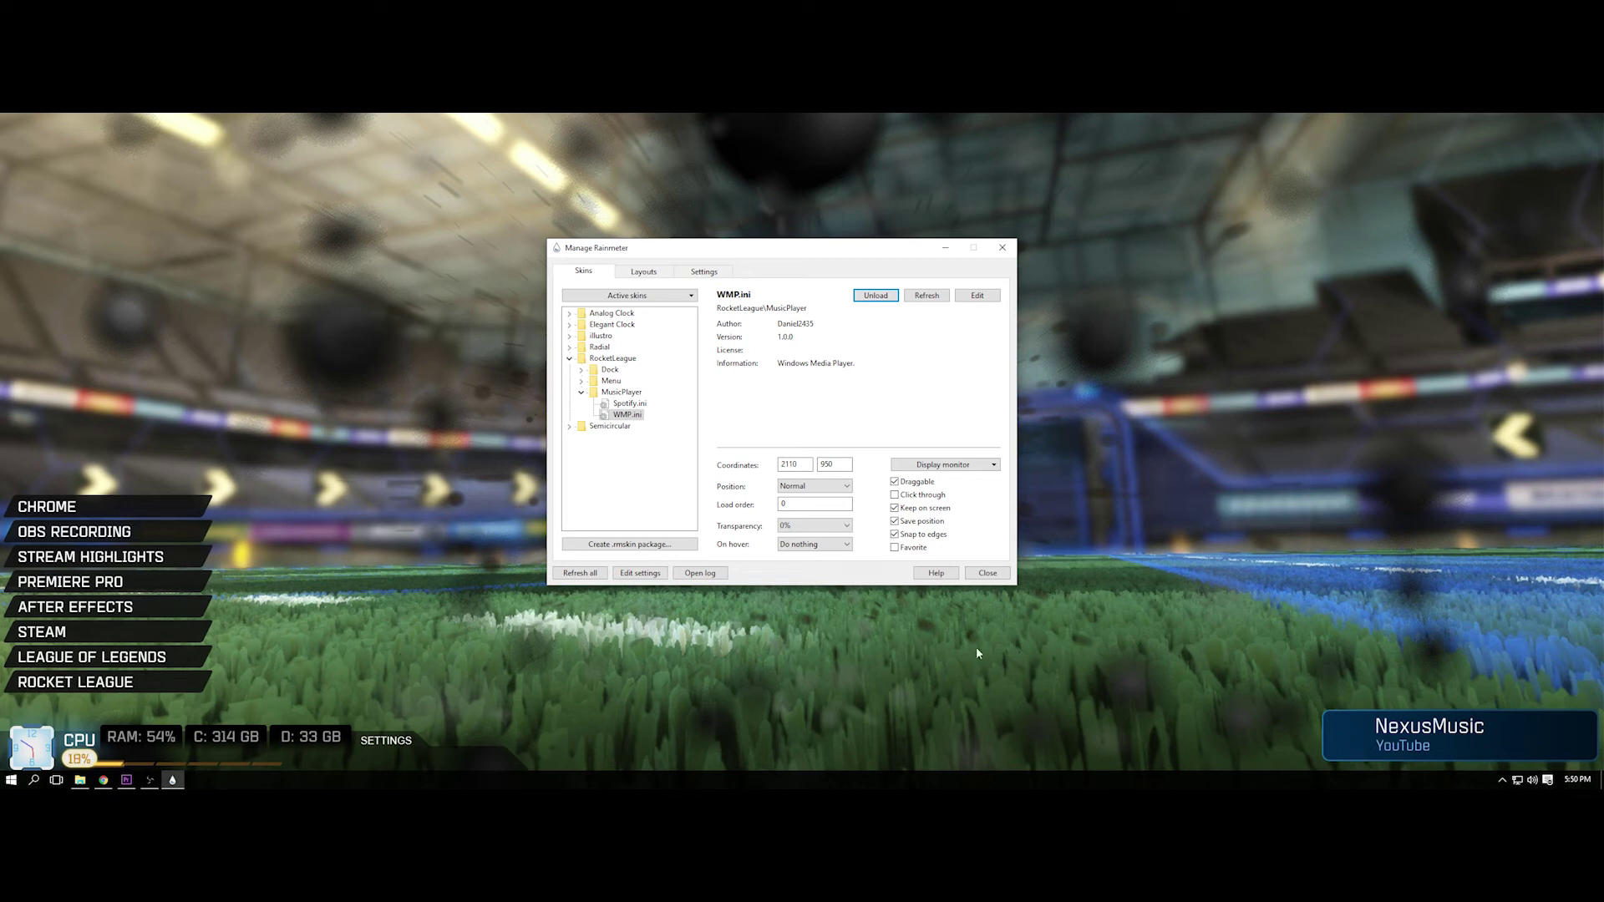
{"action": "left_click", "coordinate": [996, 298]}
{"action": "scroll", "coordinate": [731, 477], "scroll_direction": "down", "scroll_amount": 1}
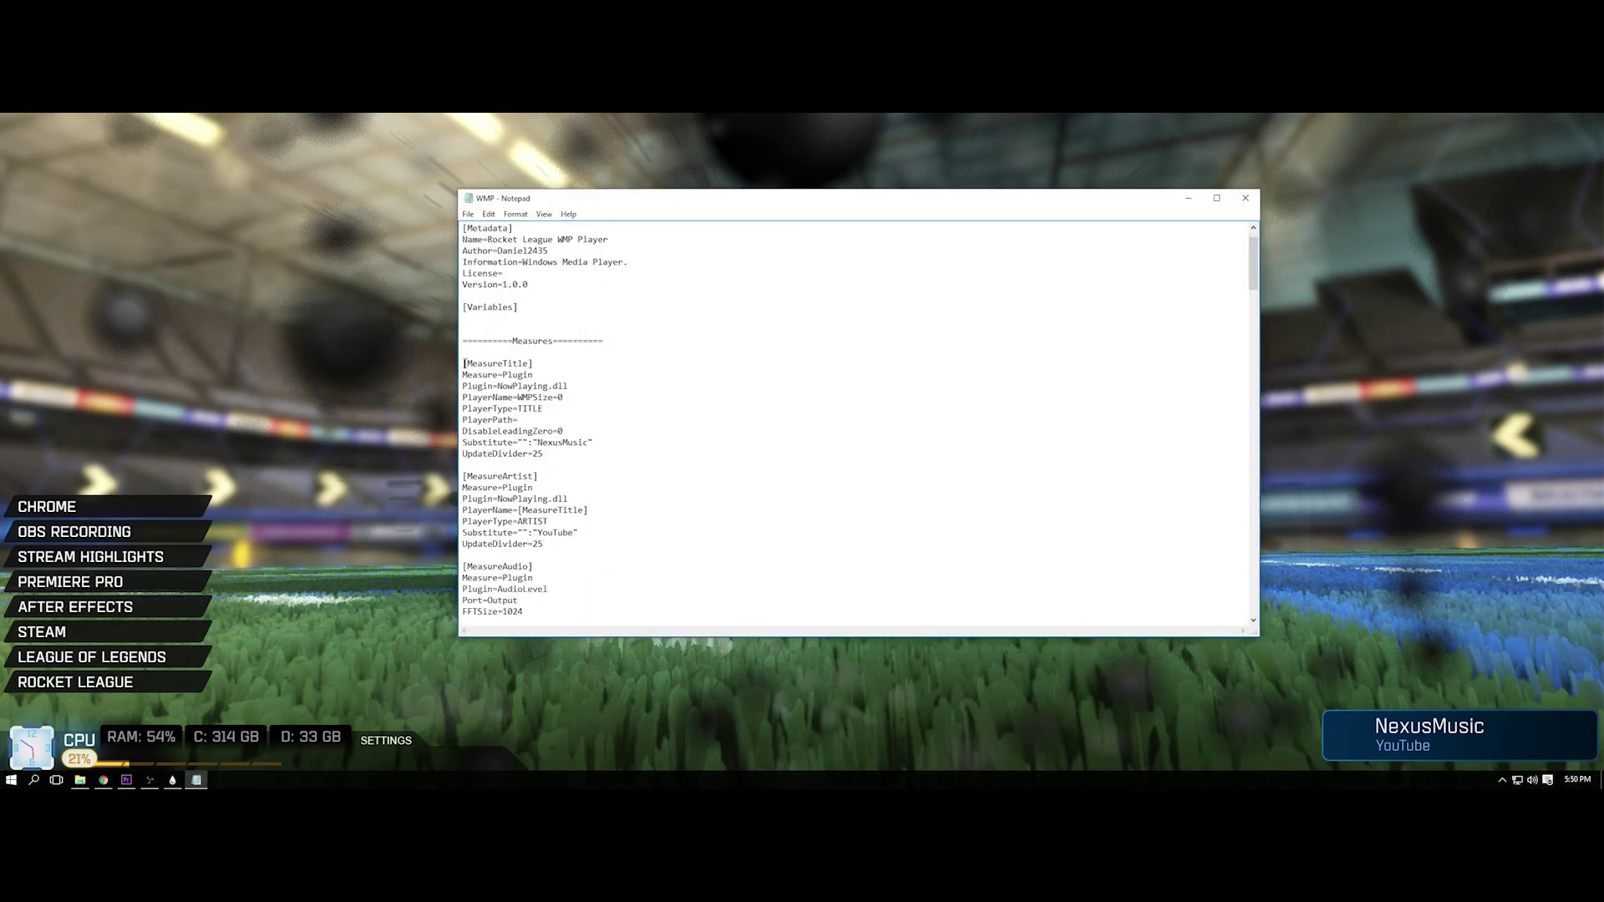
{"action": "left_click_drag", "start_coordinate": [463, 364], "coordinate": [546, 361]}
{"action": "left_click", "coordinate": [612, 446]}
{"action": "left_click_drag", "start_coordinate": [535, 532], "coordinate": [565, 533]}
{"action": "left_click", "coordinate": [1245, 198]}
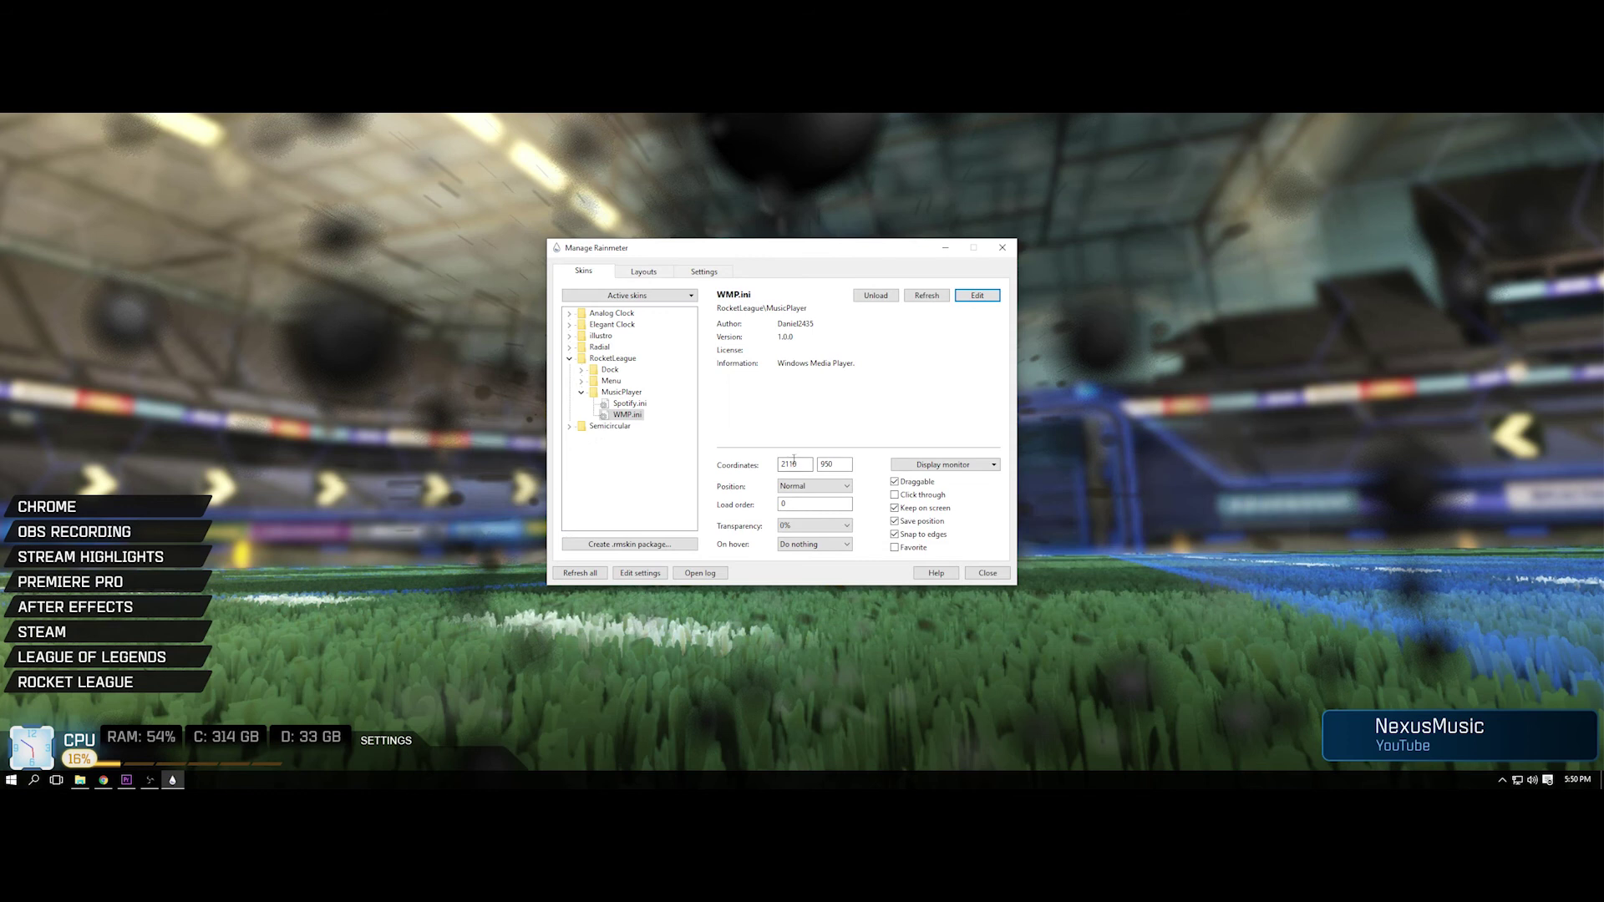